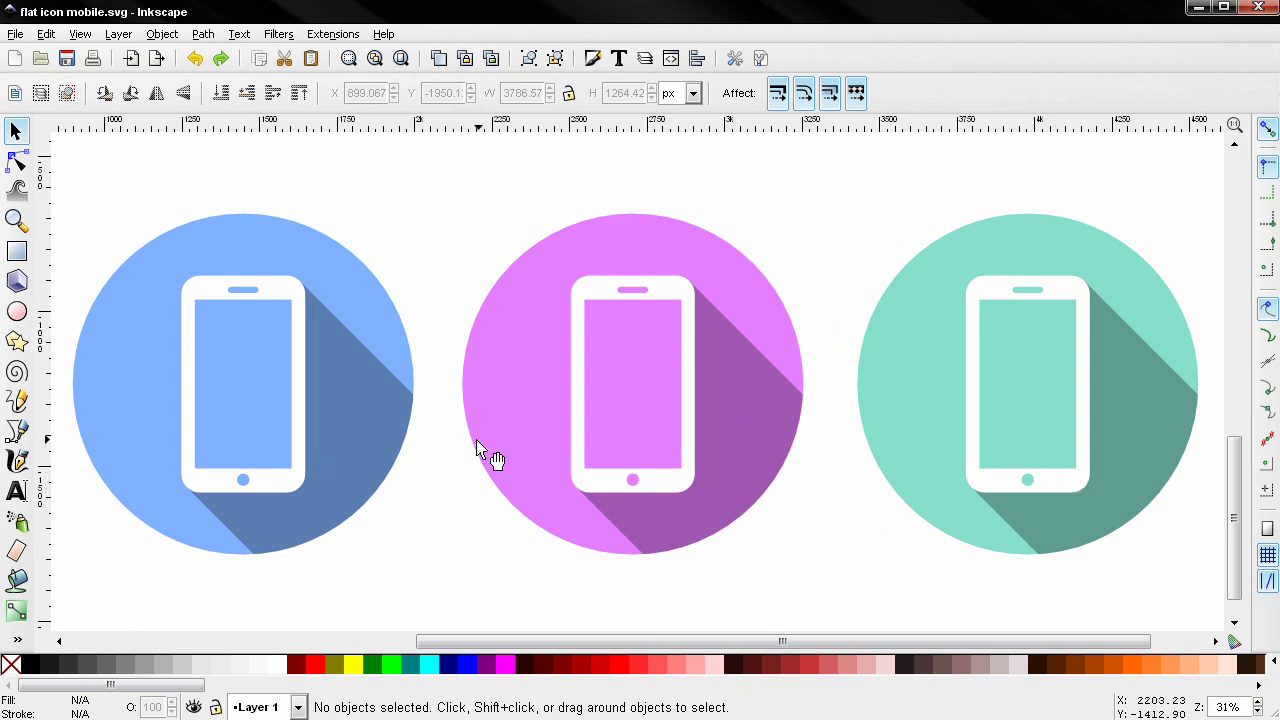
Delete the sample phone icons and draw a rectangle about 687 × 674 px on the empty canvas
{"action": "left_click", "coordinate": [479, 440]}
{"action": "key", "text": "Delete"}
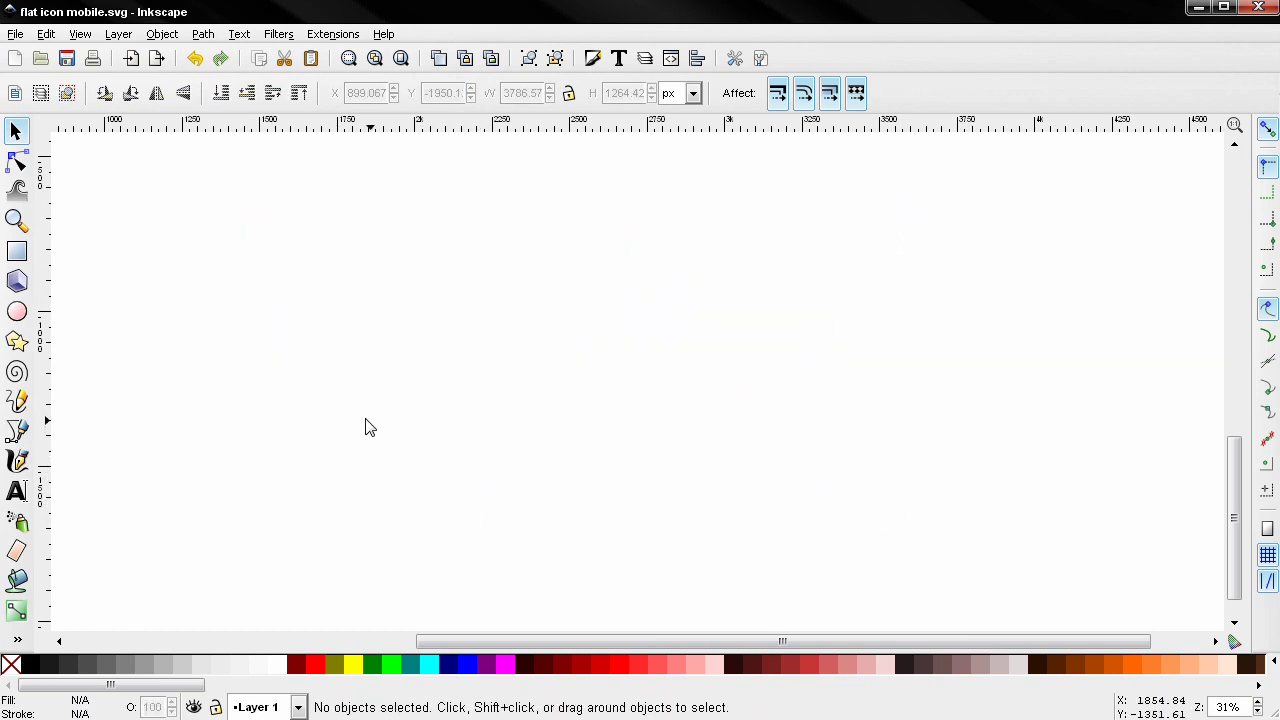
{"action": "left_click", "coordinate": [17, 251]}
{"action": "left_click_drag", "start_coordinate": [440, 288], "coordinate": [655, 497]}
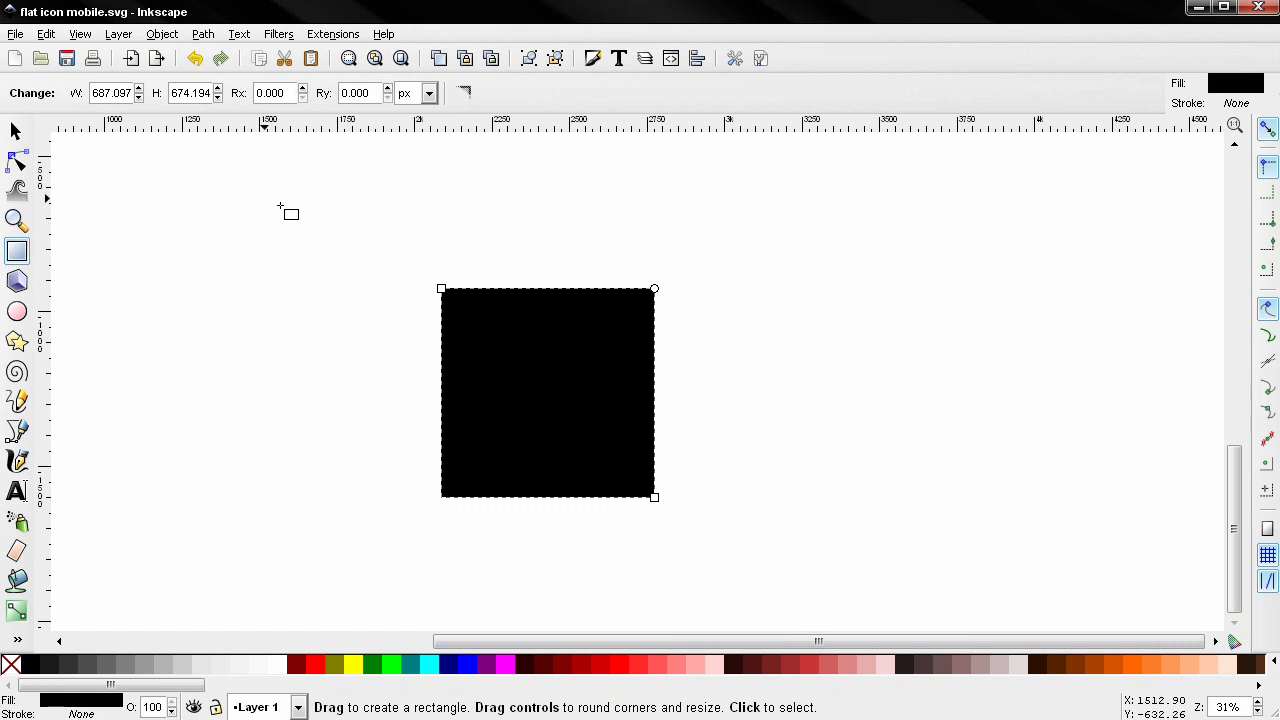
Set the rectangle to 400 px wide and 700 px high with a vertical corner radius of 60 px
{"action": "double_click", "coordinate": [103, 93]}
{"action": "type", "text": "400"}
{"action": "key", "text": "Tab"}
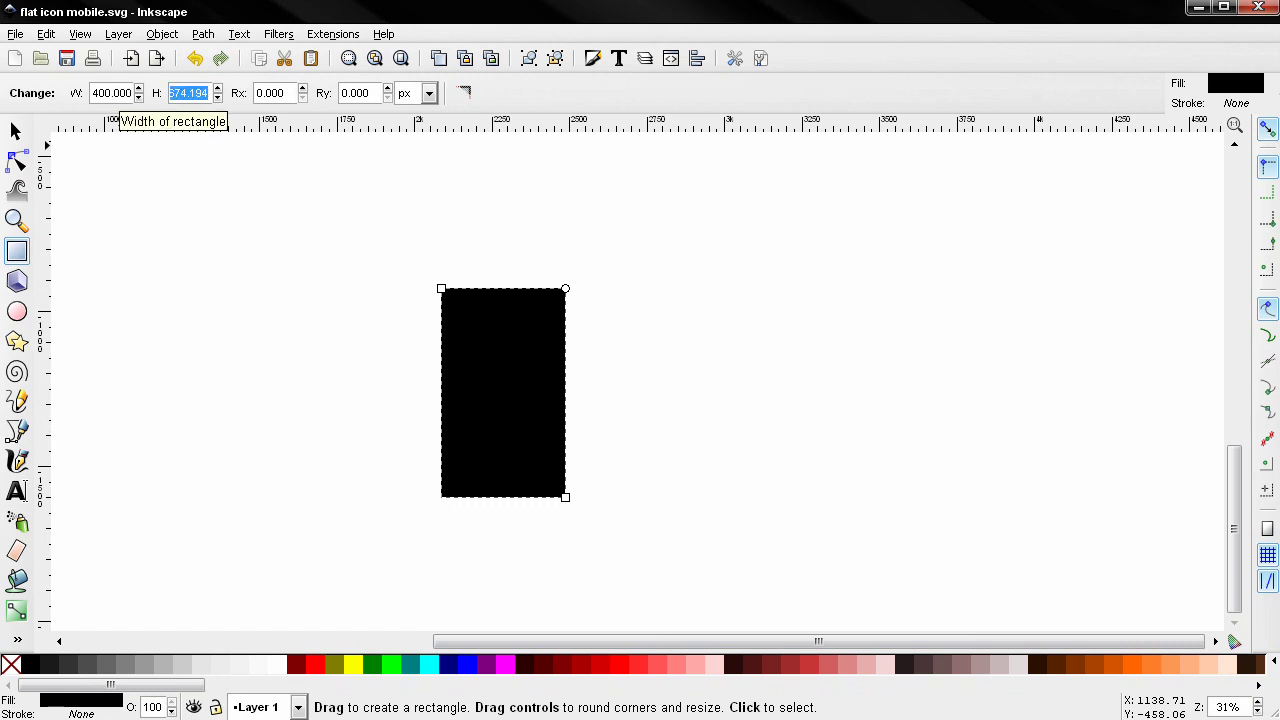
{"action": "type", "text": "700"}
{"action": "key", "text": "Return"}
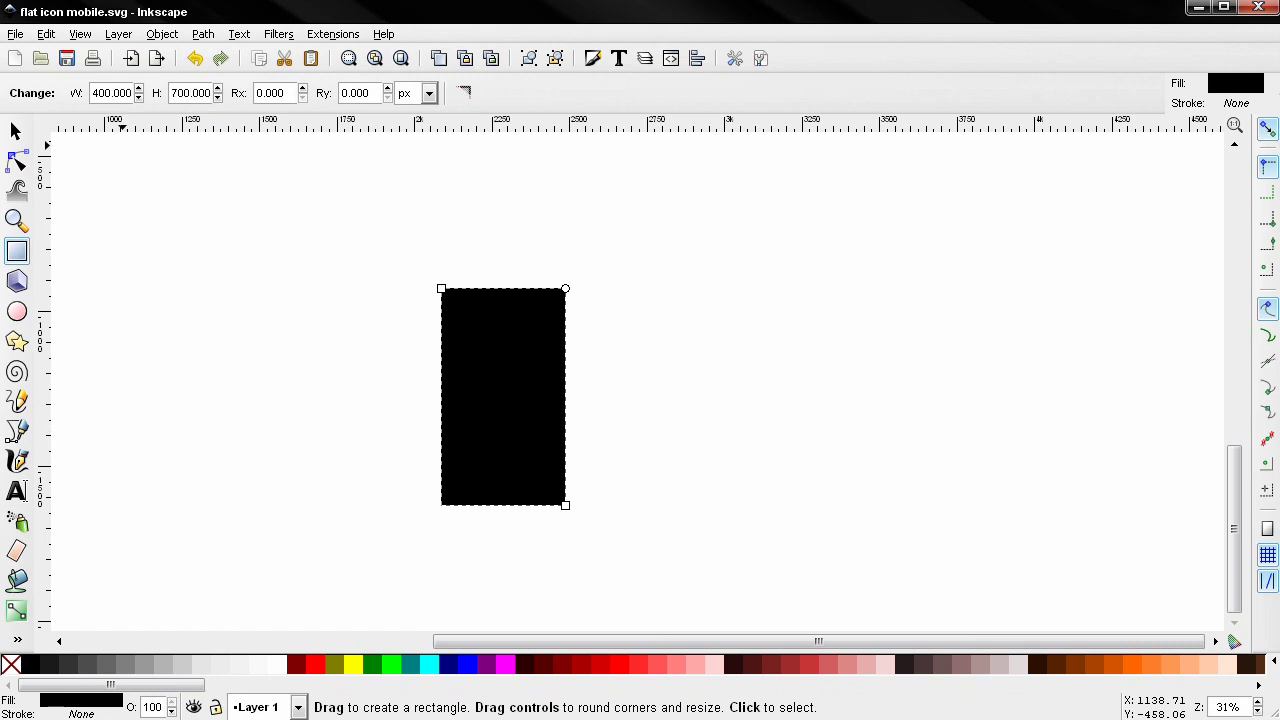
{"action": "double_click", "coordinate": [354, 93]}
{"action": "type", "text": "60"}
{"action": "key", "text": "Return"}
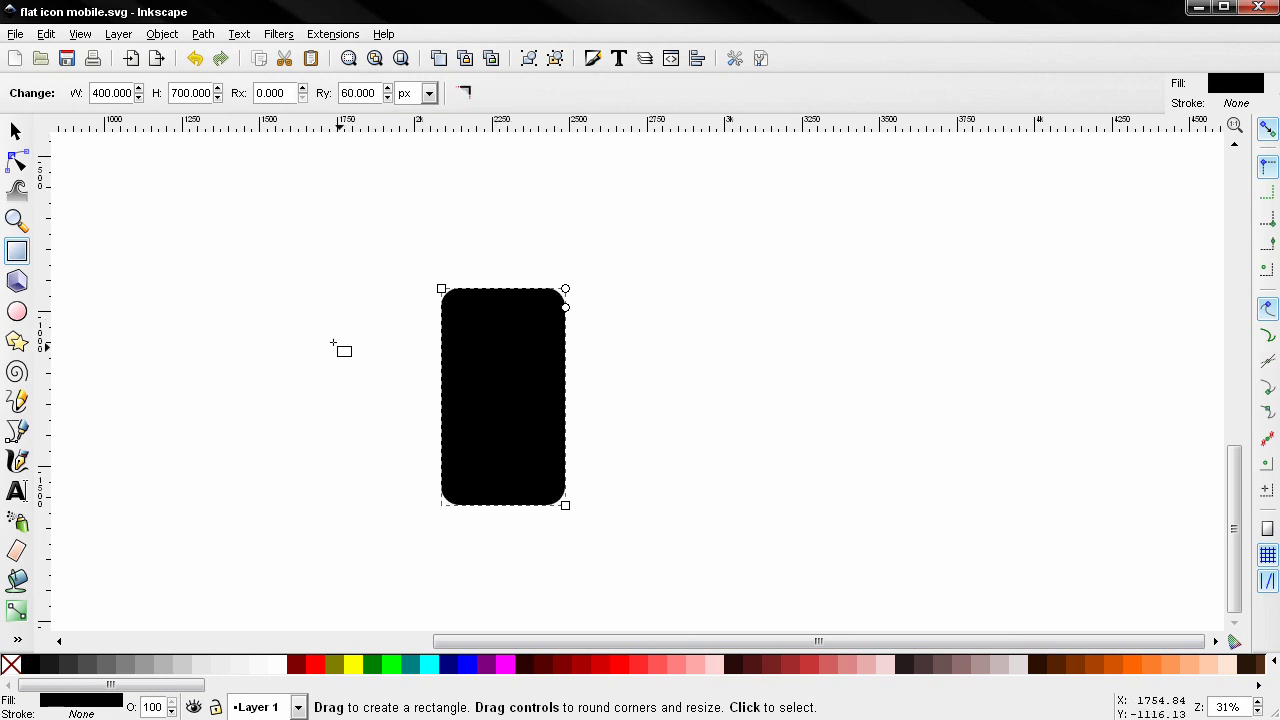
Duplicate the rounded phone body and remove the corner rounding from the copy
{"action": "left_click", "coordinate": [15, 131]}
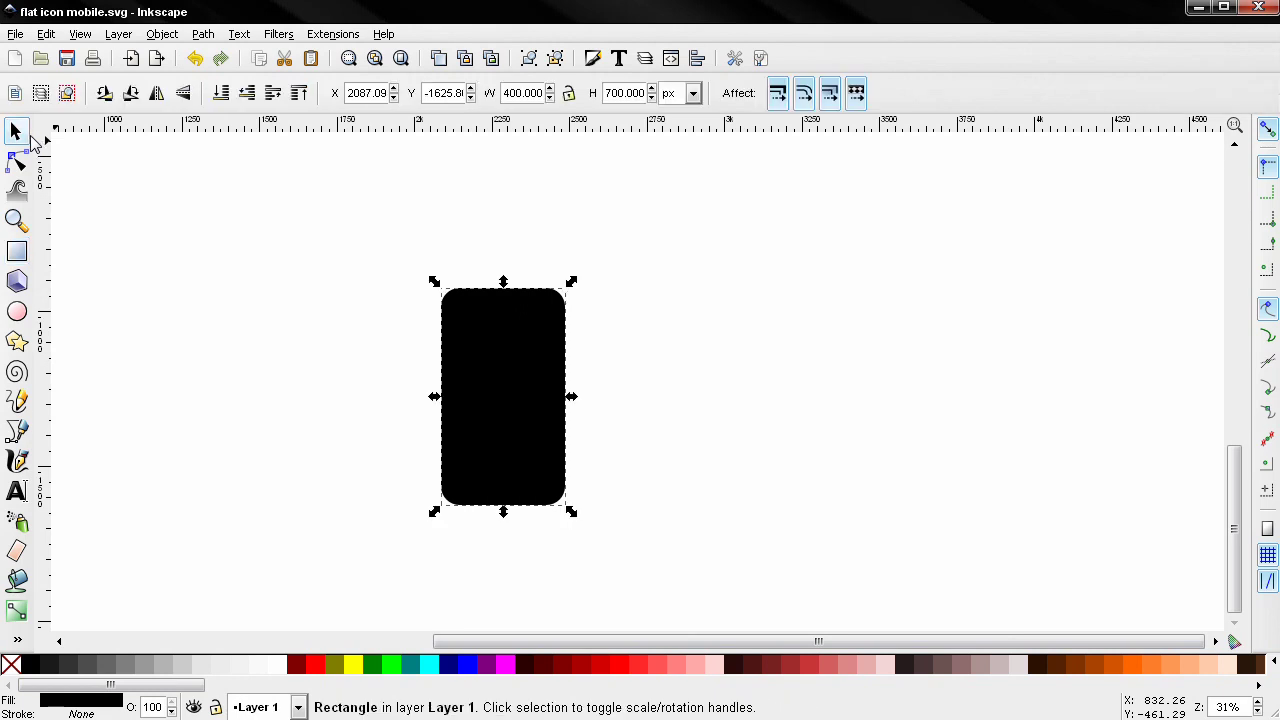
{"action": "key", "text": "ctrl"}
{"action": "left_click", "coordinate": [17, 251]}
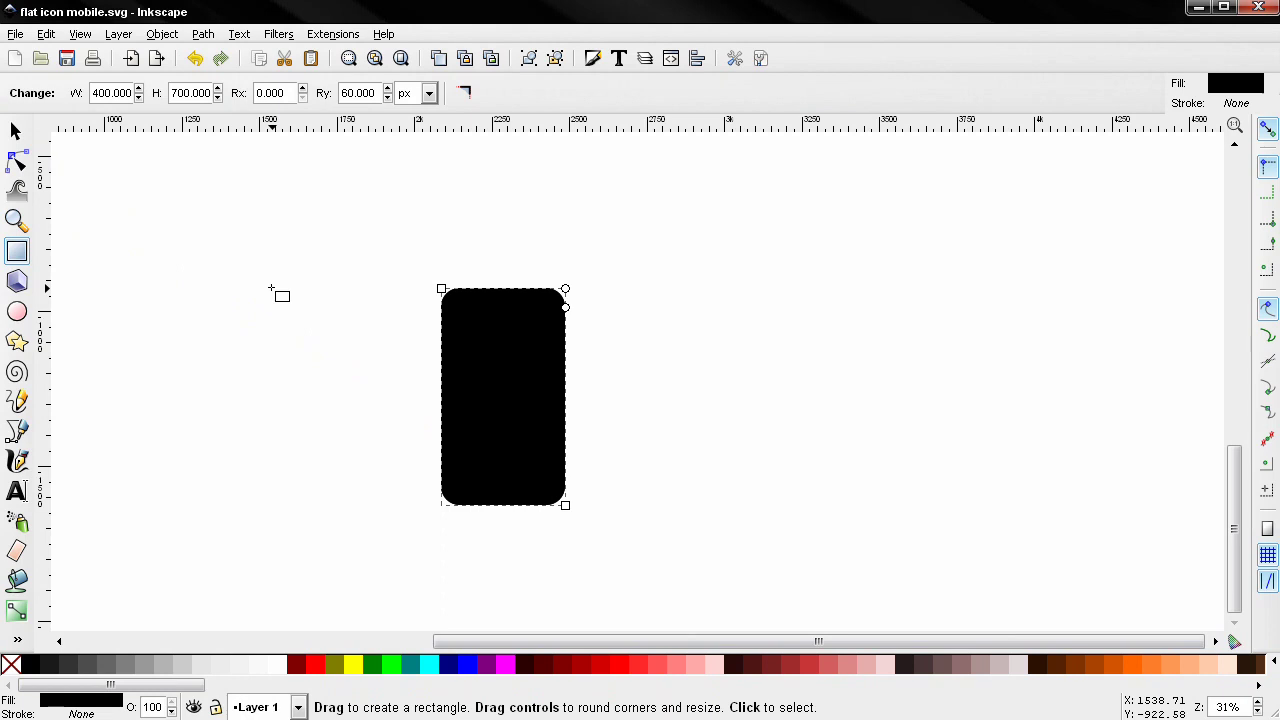
{"action": "left_click", "coordinate": [459, 98]}
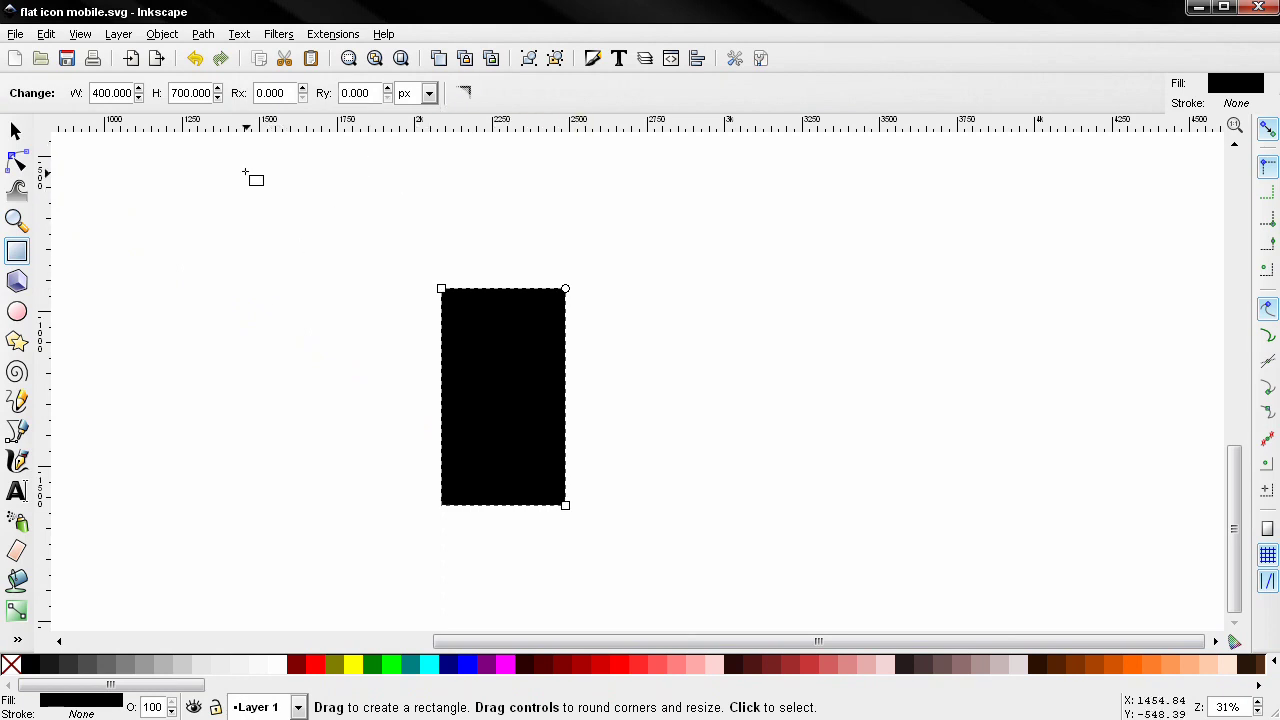
Resize the sharp-cornered copy to 312 × 545 px and fill it with dark gray
{"action": "left_click_drag", "start_coordinate": [130, 93], "coordinate": [119, 93]}
{"action": "type", "text": "312"}
{"action": "key", "text": "Tab"}
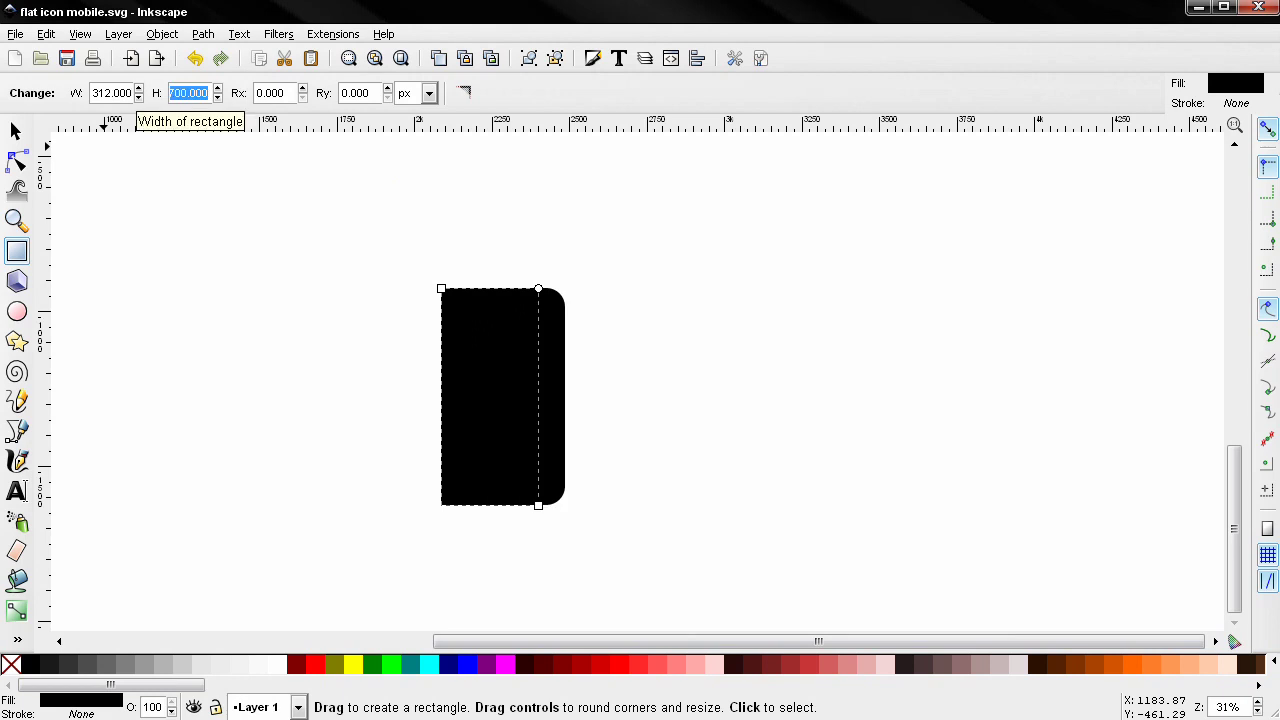
{"action": "type", "text": "545"}
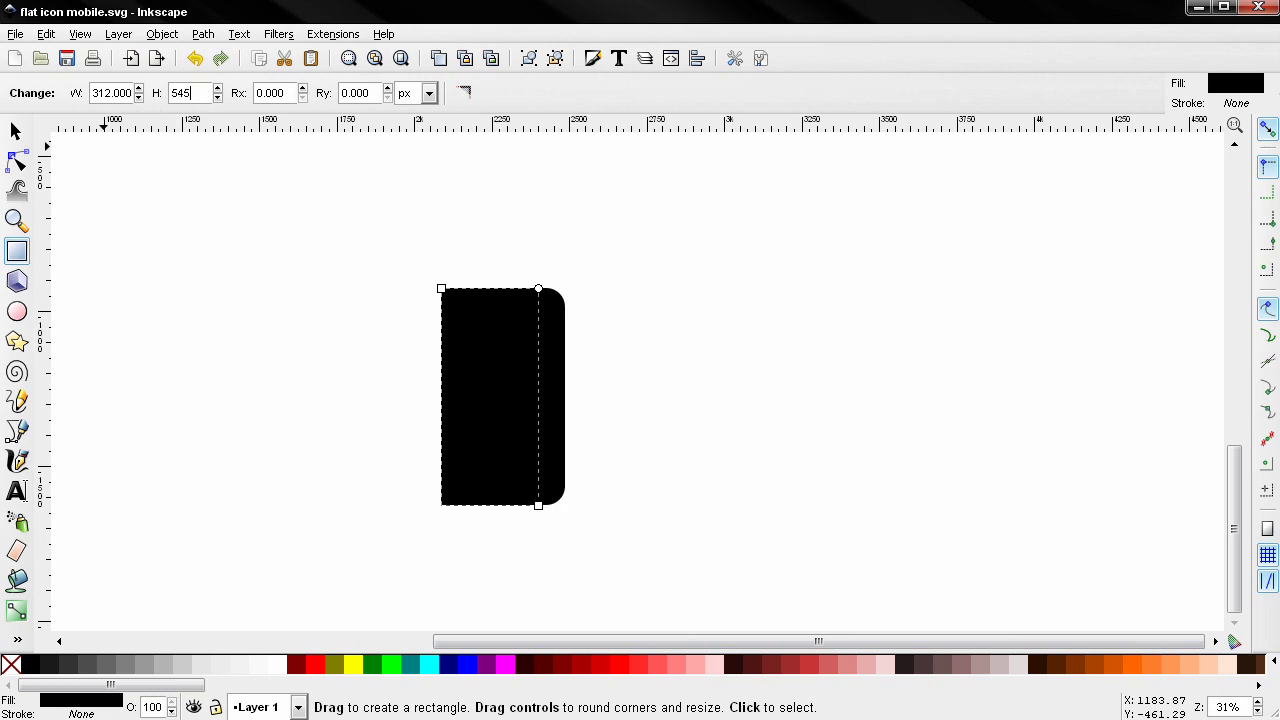
{"action": "key", "text": "Return"}
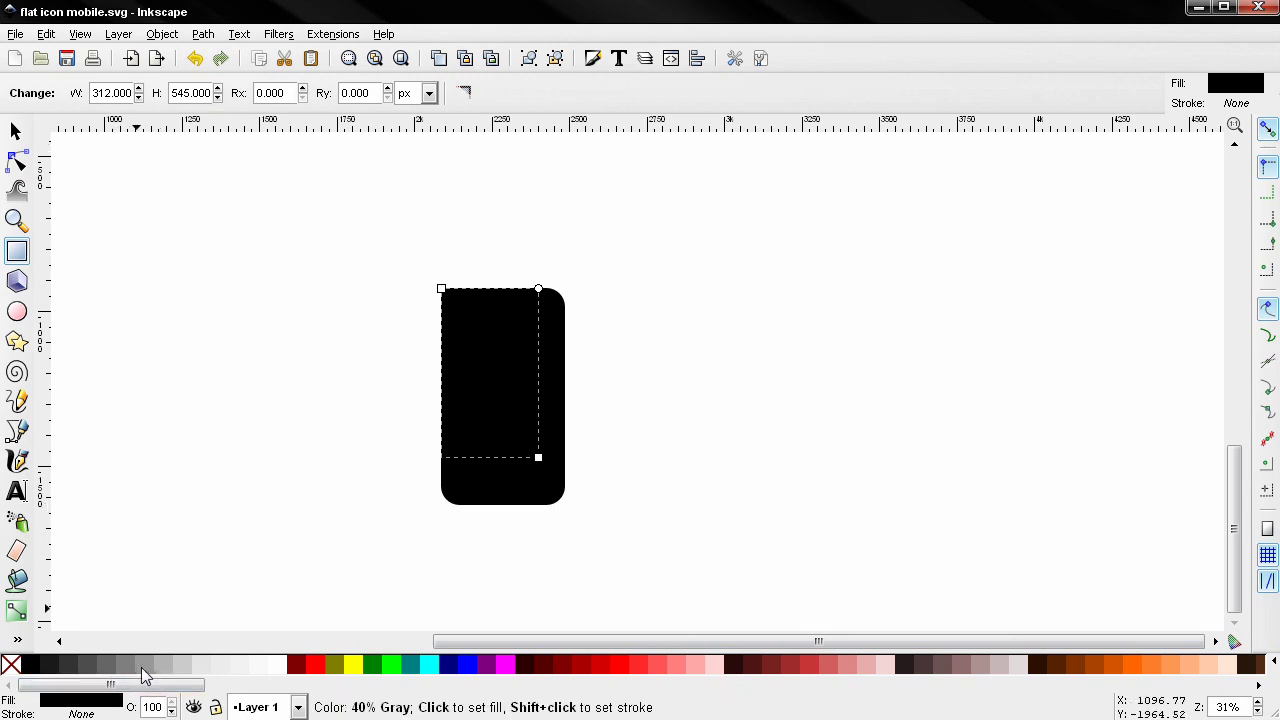
{"action": "left_click", "coordinate": [108, 664]}
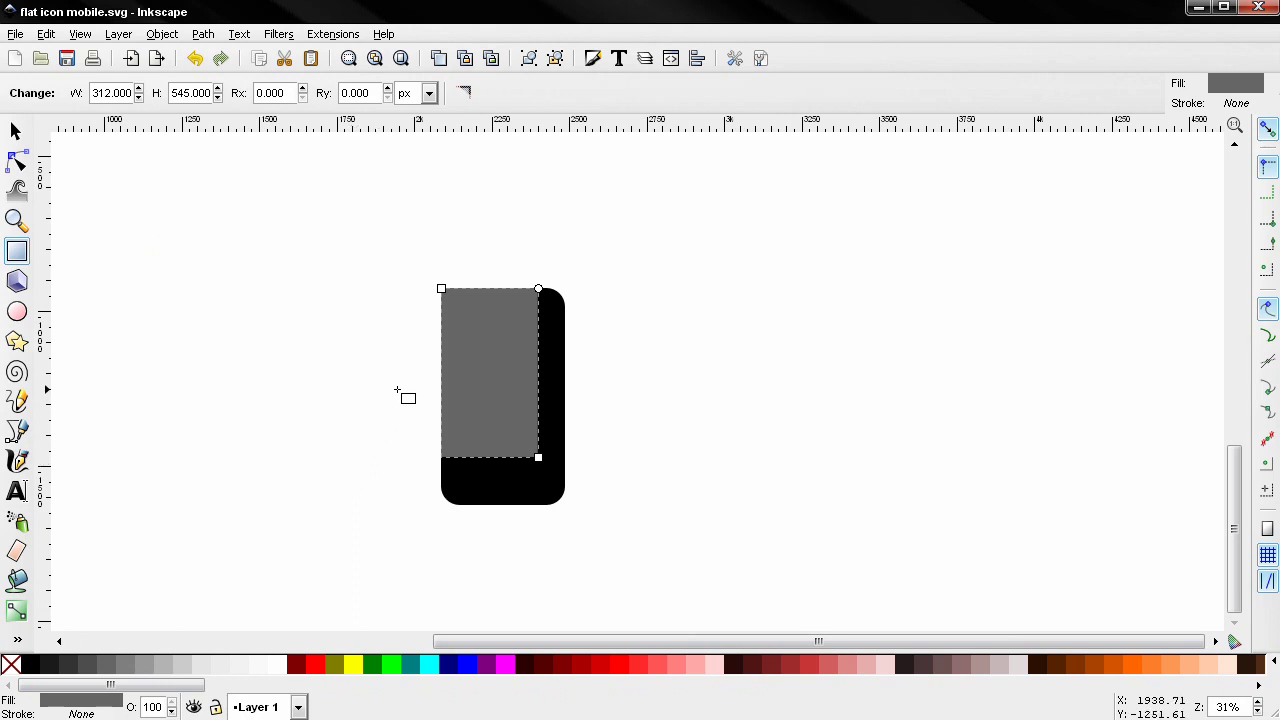
Center the gray screen rectangle horizontally and vertically on the black phone body, aligned relative to the last selected object
{"action": "left_click", "coordinate": [15, 131]}
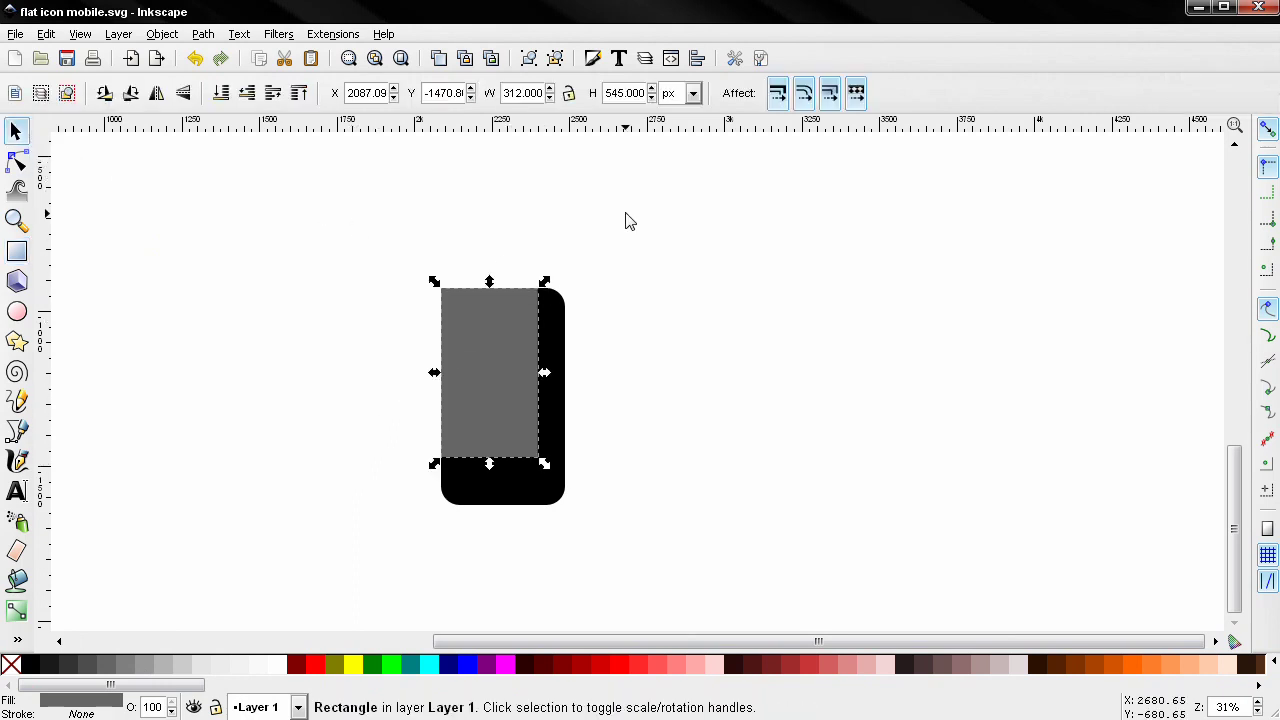
{"action": "left_click", "coordinate": [697, 58]}
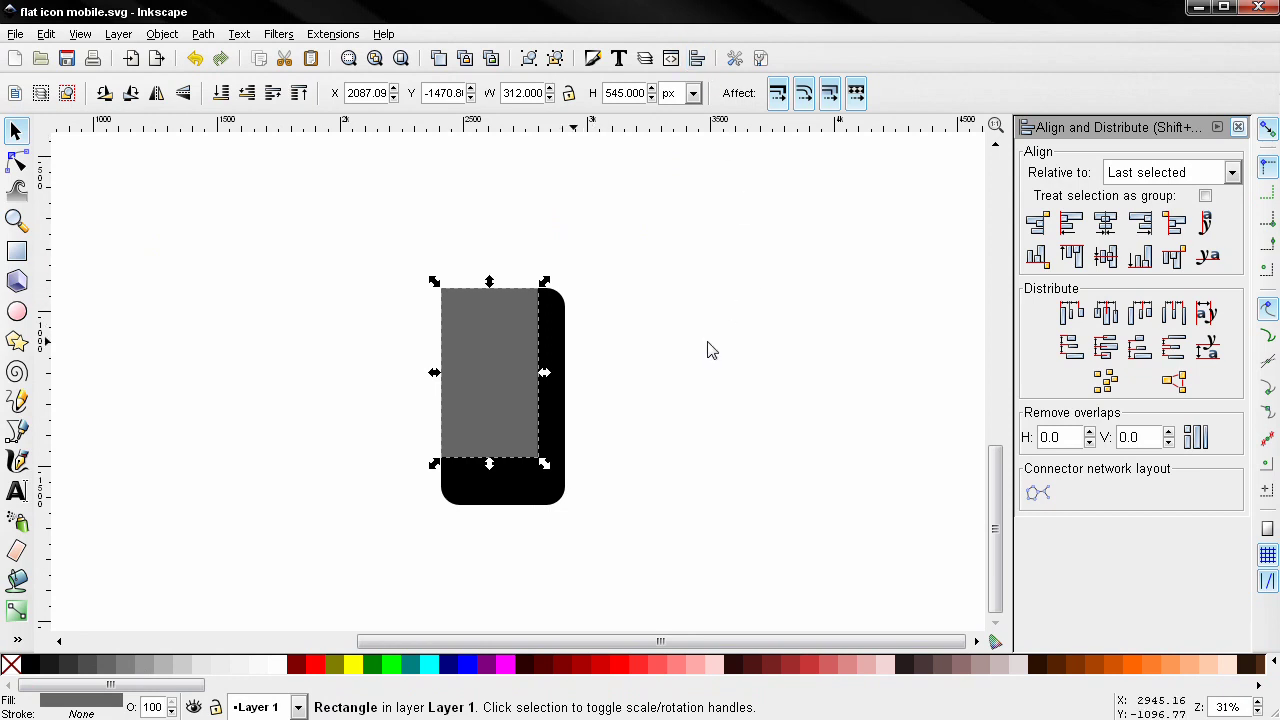
{"action": "left_click", "coordinate": [560, 415], "text": "shift"}
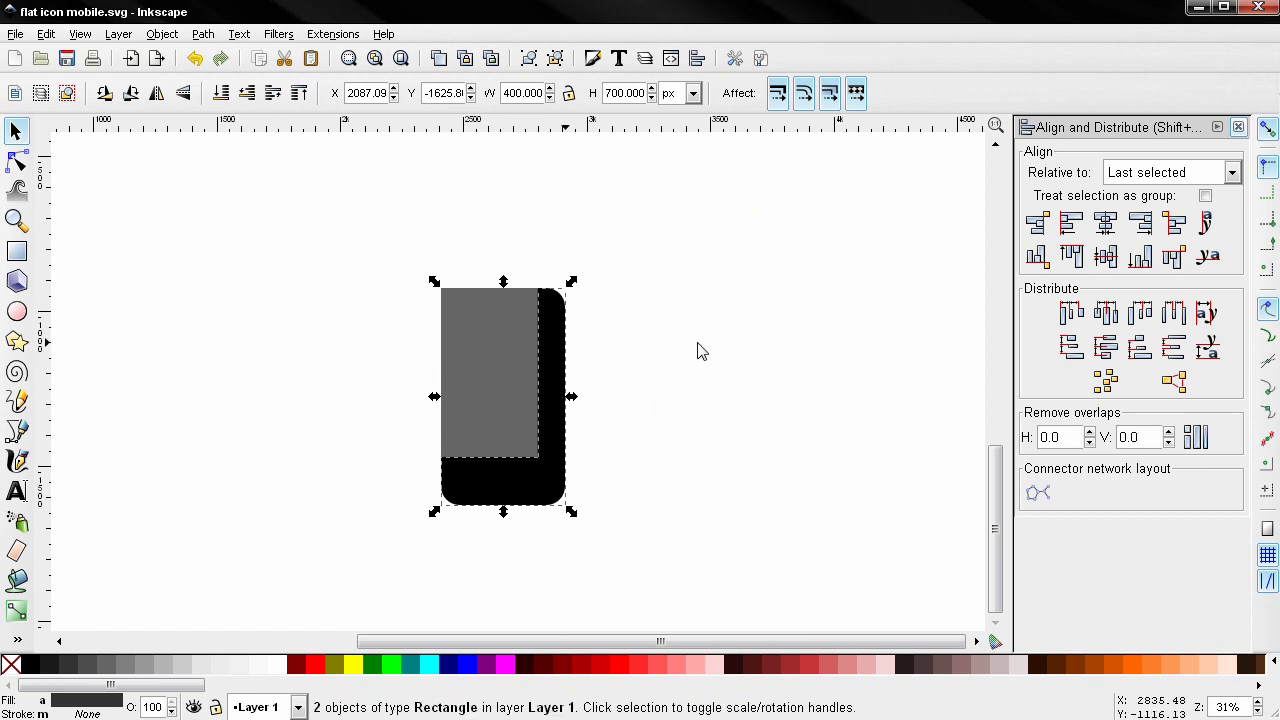
{"action": "left_click", "coordinate": [1105, 225]}
{"action": "left_click", "coordinate": [1105, 257]}
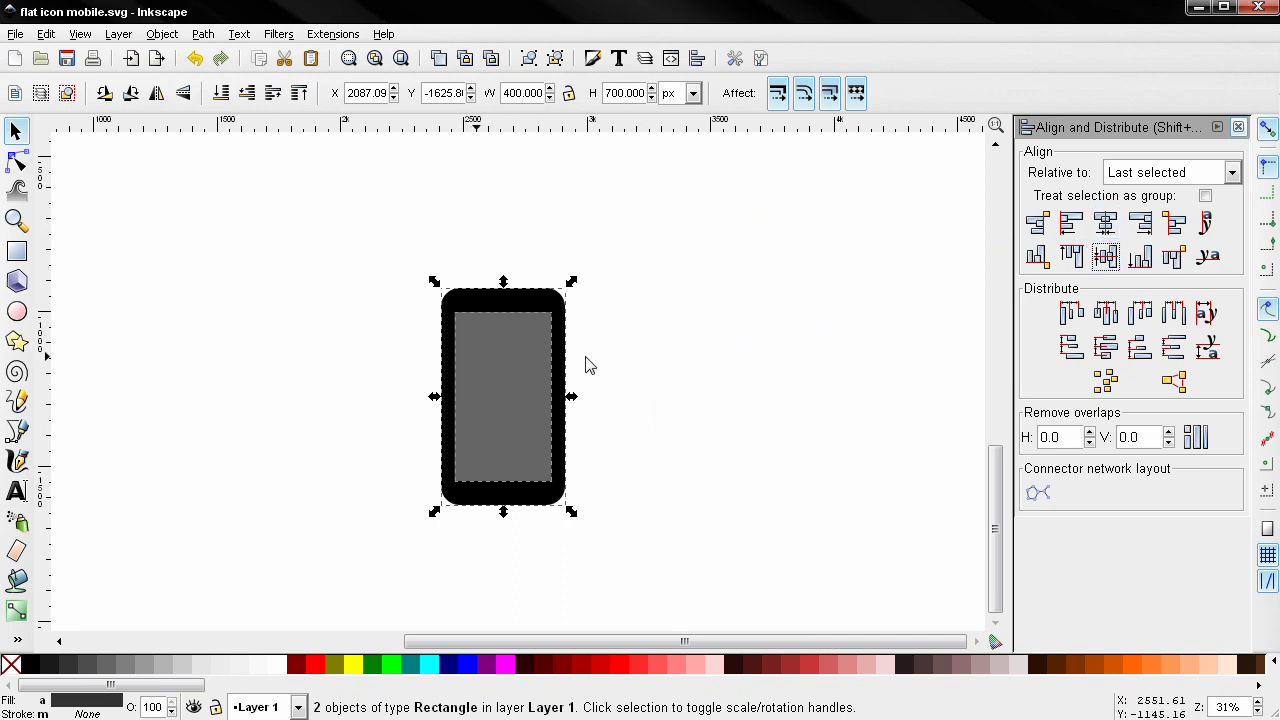
Draw a small rectangle on the empty canvas beside the phone and set its size to 100 × 20 px
{"action": "left_click", "coordinate": [17, 252]}
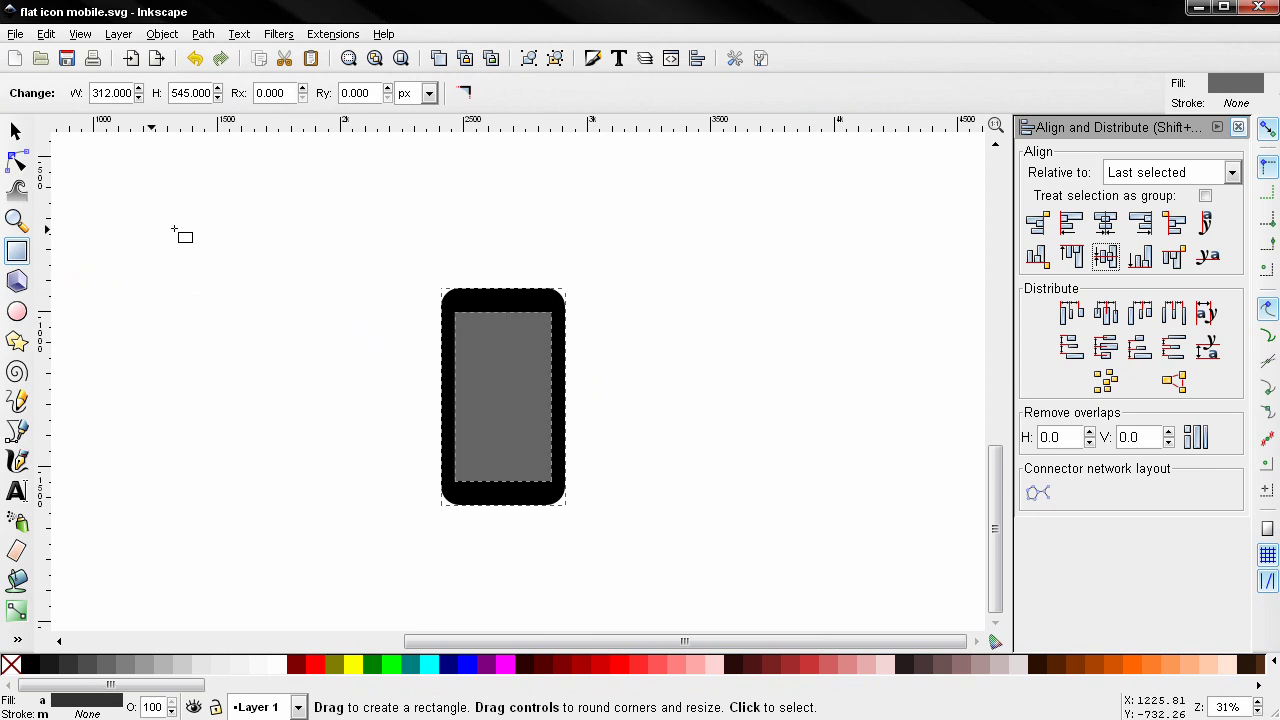
{"action": "left_click_drag", "start_coordinate": [174, 229], "coordinate": [276, 250]}
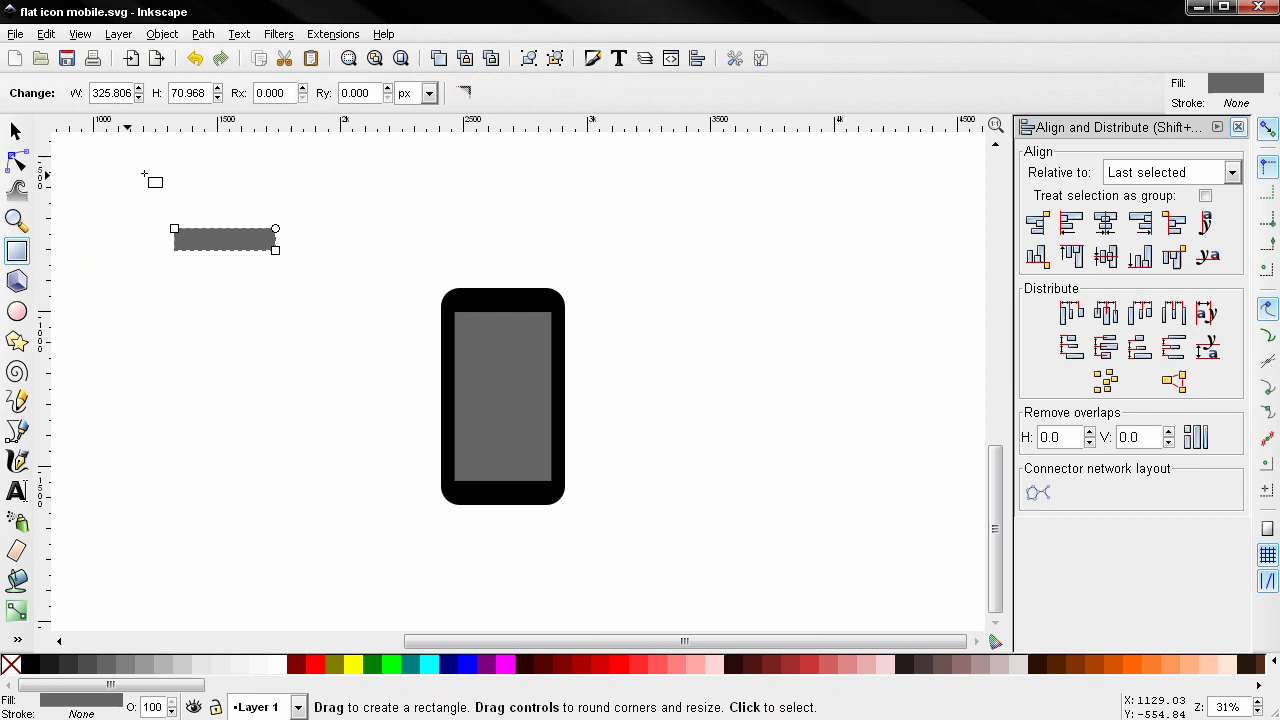
{"action": "double_click", "coordinate": [119, 93]}
{"action": "type", "text": "100"}
{"action": "key", "text": "Return"}
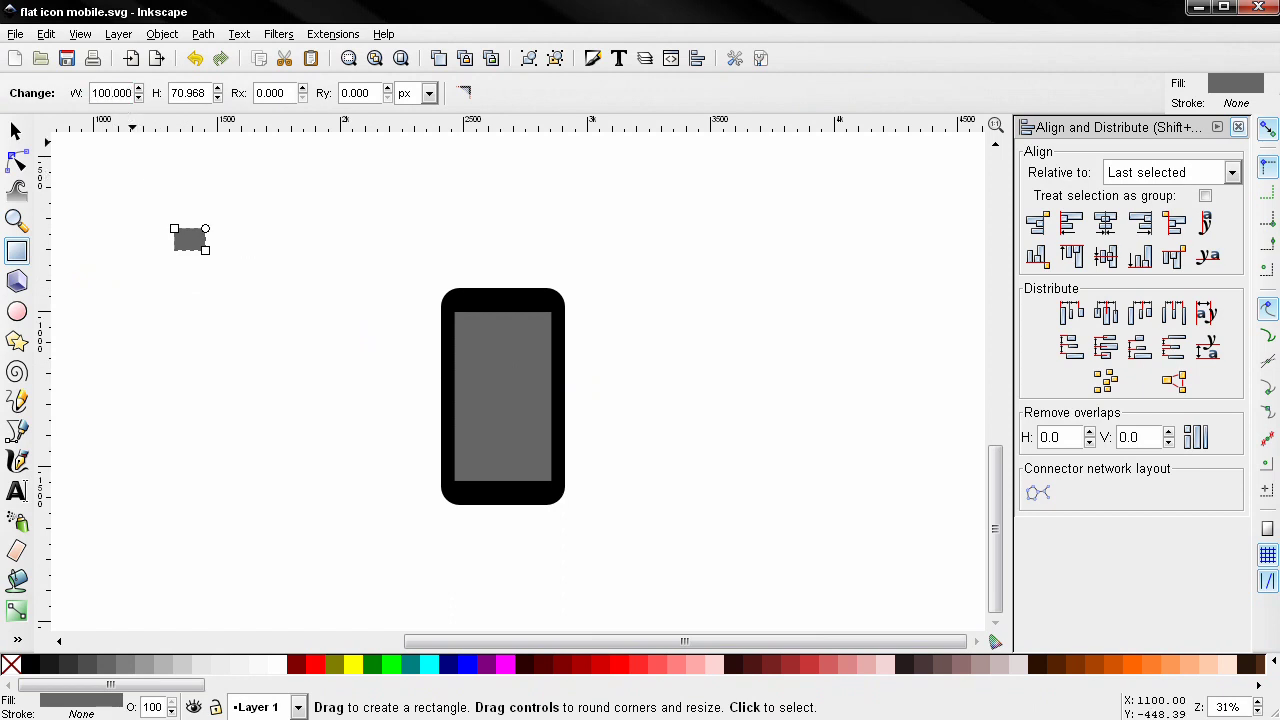
{"action": "triple_click", "coordinate": [189, 95]}
{"action": "type", "text": "20"}
{"action": "key", "text": "Return"}
Round the small rectangle with a 10 px vertical radius and move it into the phone's top bezel as the speaker slot
{"action": "triple_click", "coordinate": [364, 92]}
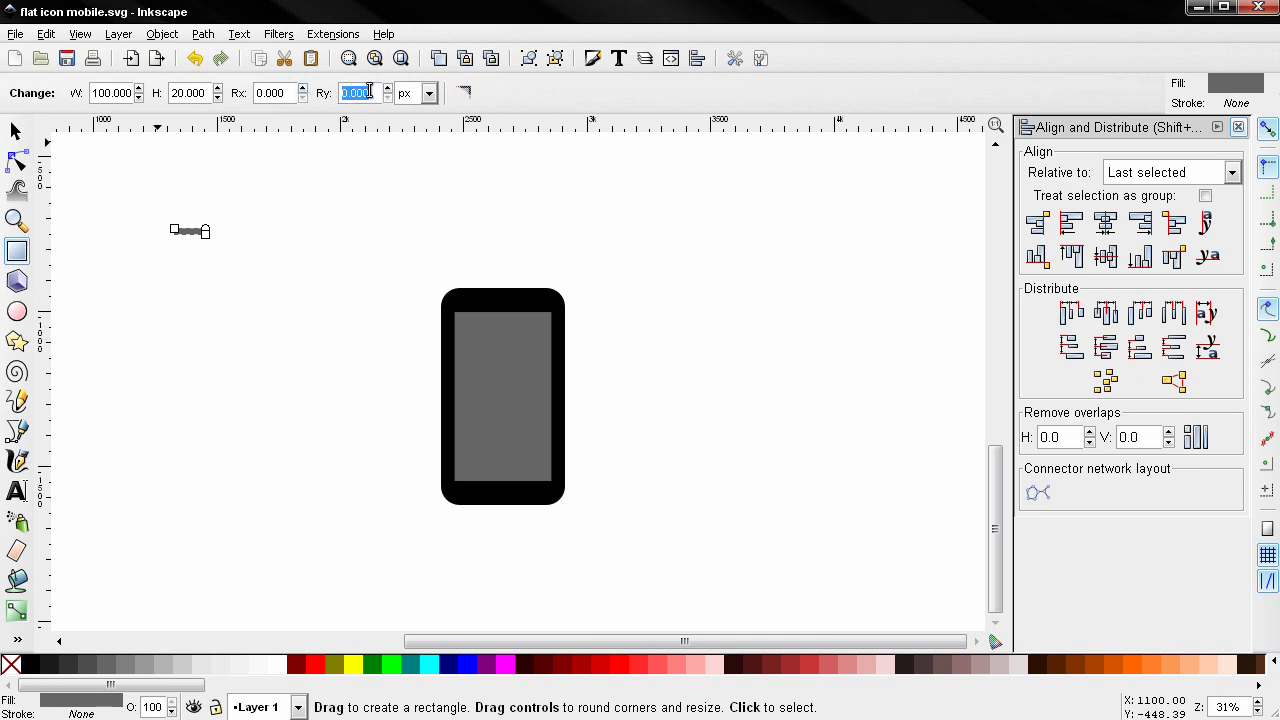
{"action": "type", "text": "10"}
{"action": "left_click", "coordinate": [15, 131]}
{"action": "left_click_drag", "start_coordinate": [206, 240], "coordinate": [516, 314]}
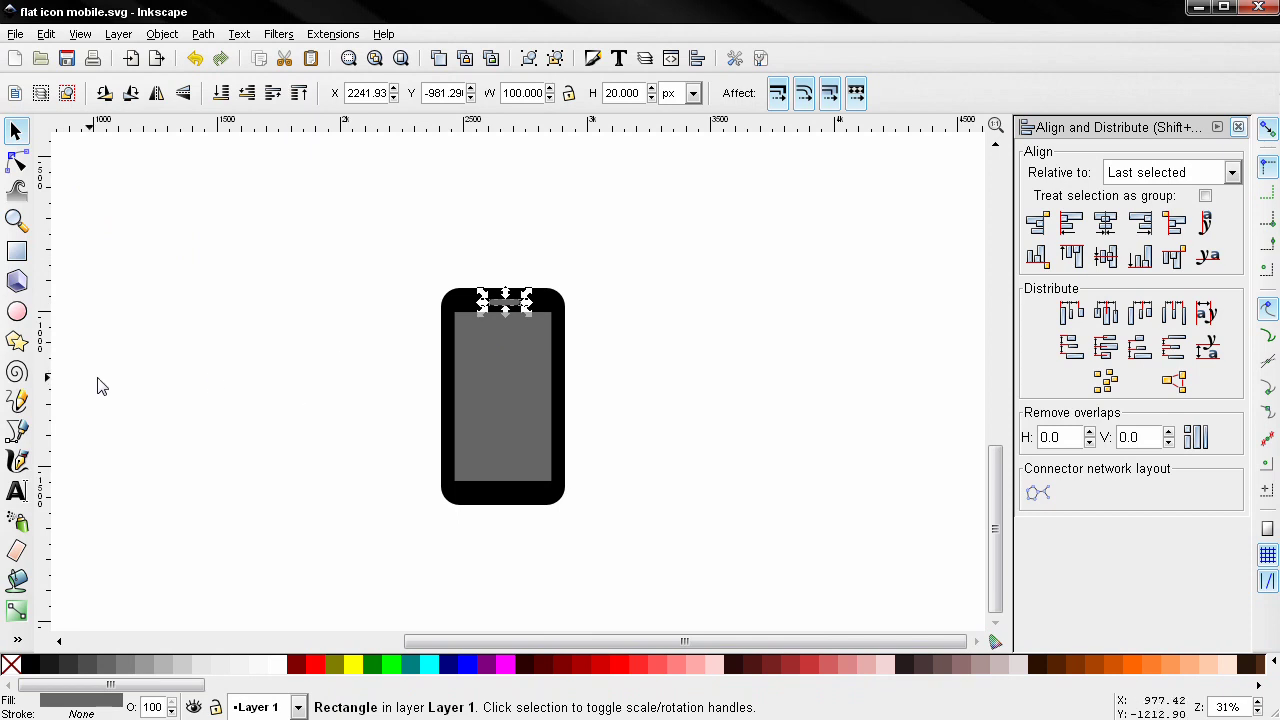
Draw a circle beside the phone and resize it to 40 × 40 px with its proportions locked
{"action": "left_click", "coordinate": [26, 316]}
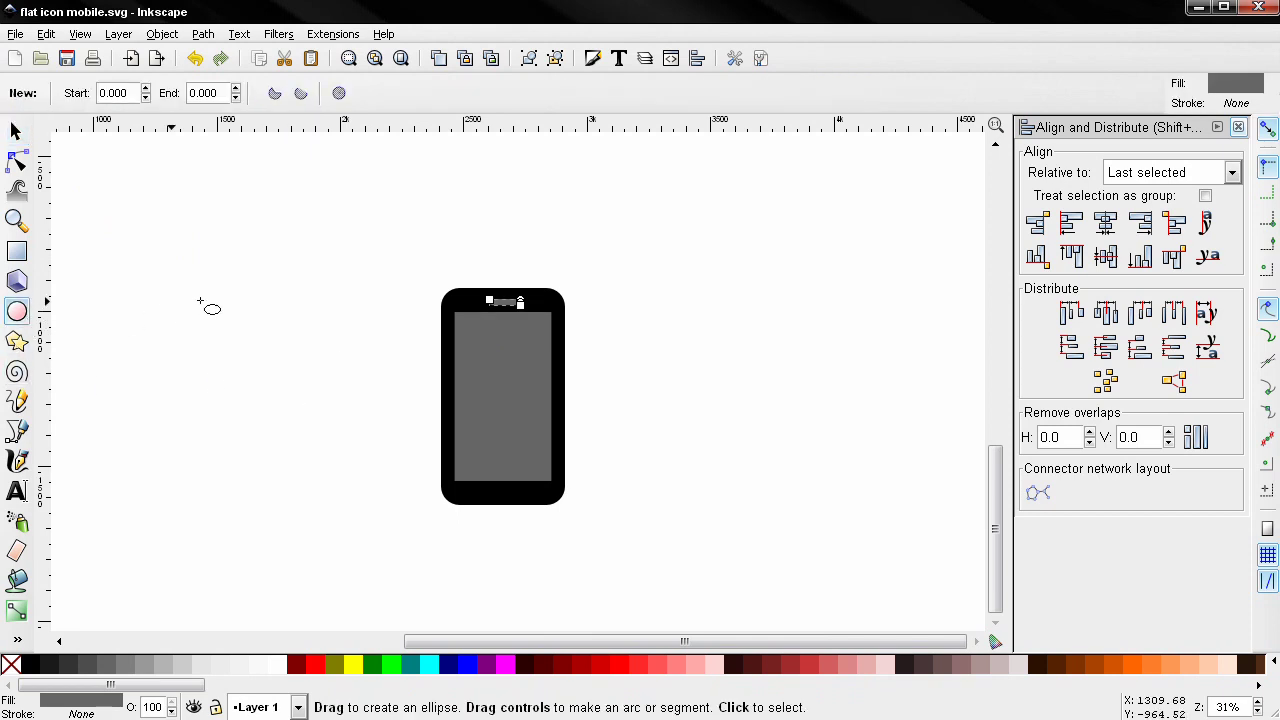
{"action": "left_click_drag", "start_coordinate": [198, 284], "coordinate": [236, 320]}
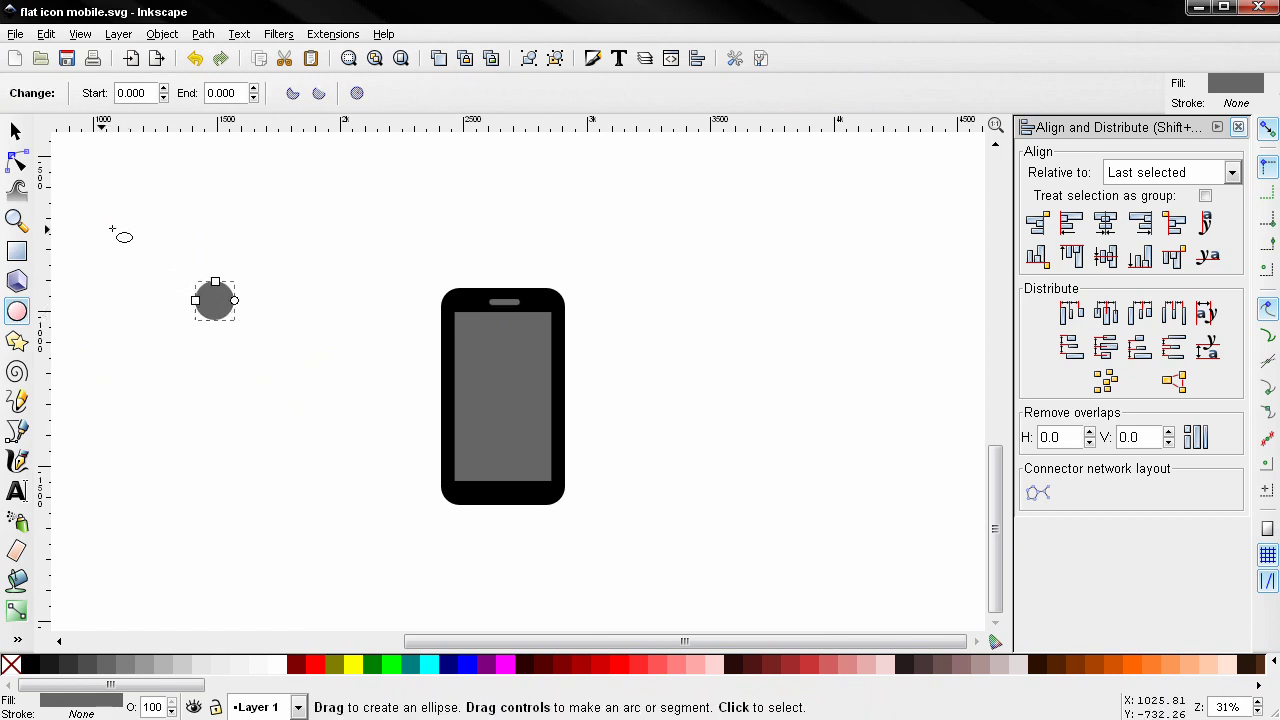
{"action": "left_click", "coordinate": [15, 131]}
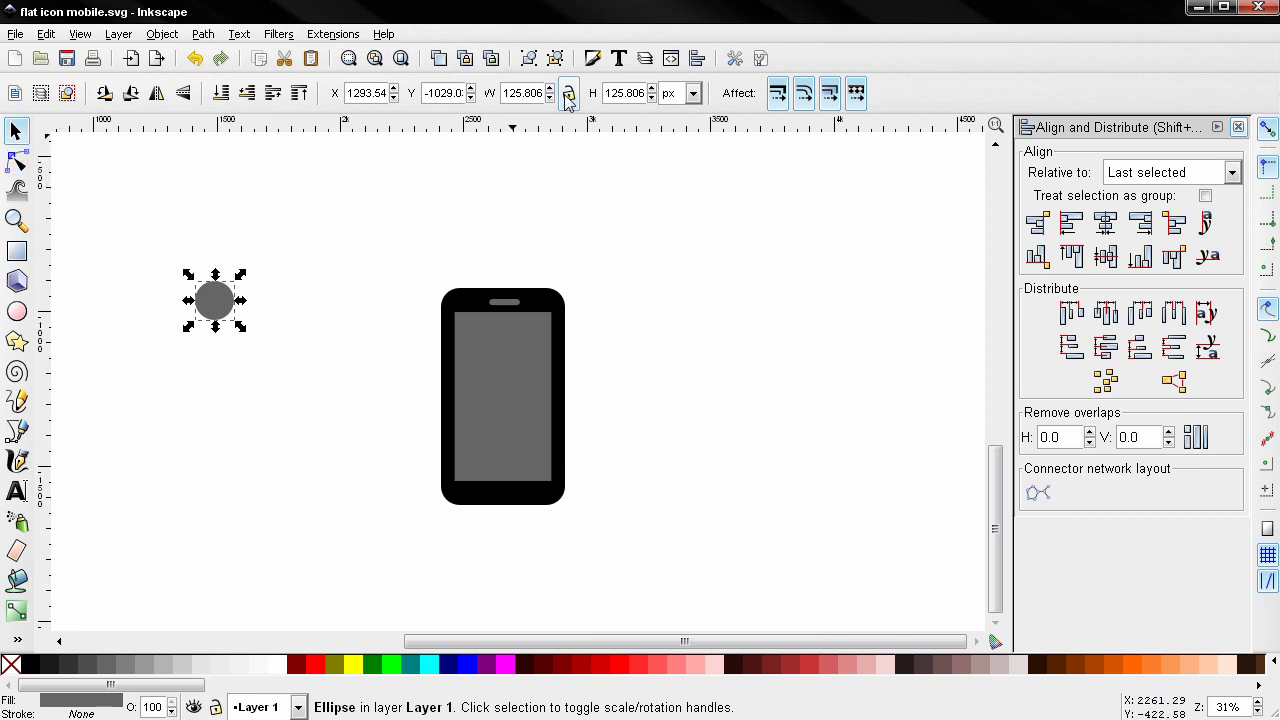
{"action": "left_click", "coordinate": [568, 96]}
{"action": "double_click", "coordinate": [533, 93]}
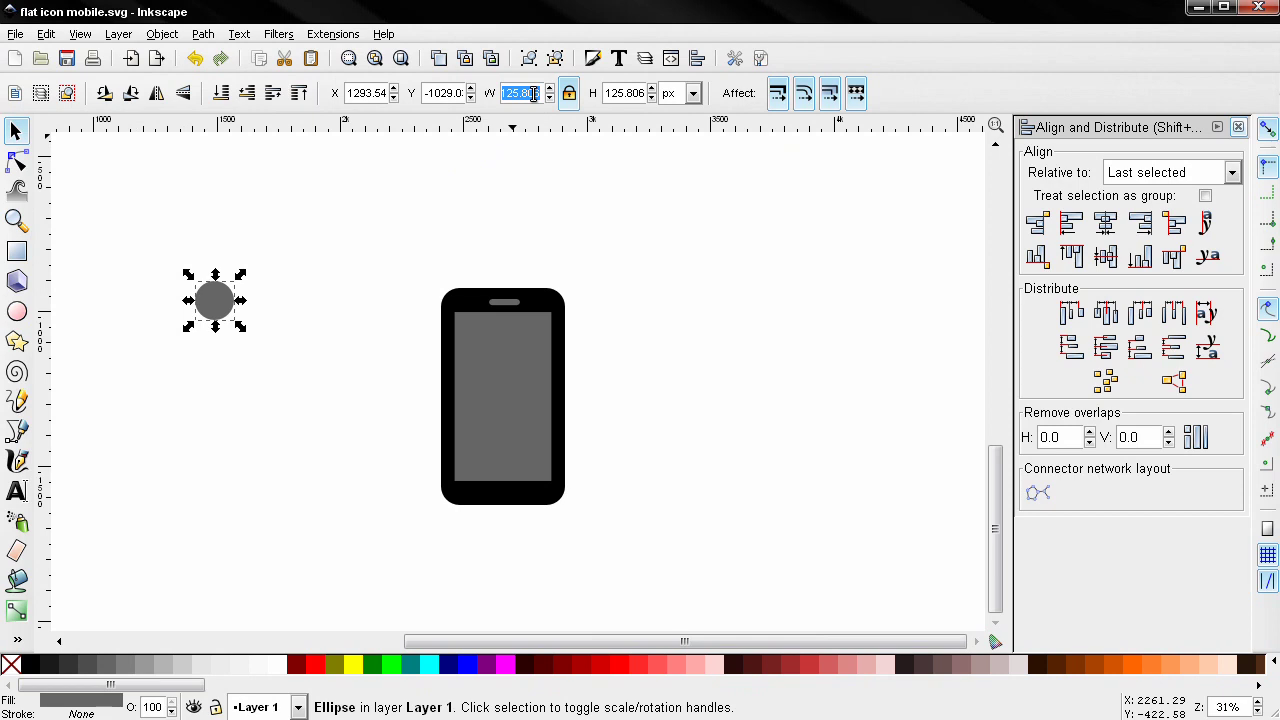
{"action": "type", "text": "40"}
{"action": "key", "text": "Return"}
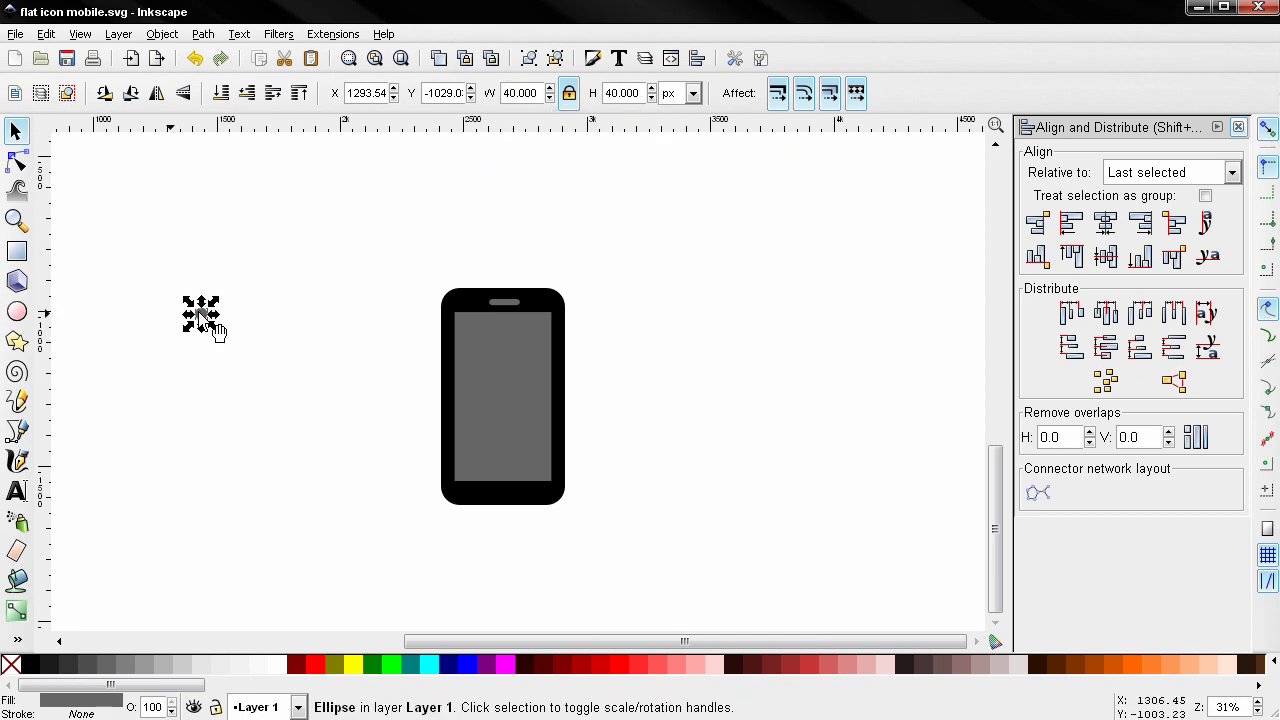
Move the circle into the phone's bottom bezel and center it and the speaker slot horizontally on the phone body
{"action": "left_click_drag", "start_coordinate": [213, 328], "coordinate": [506, 496]}
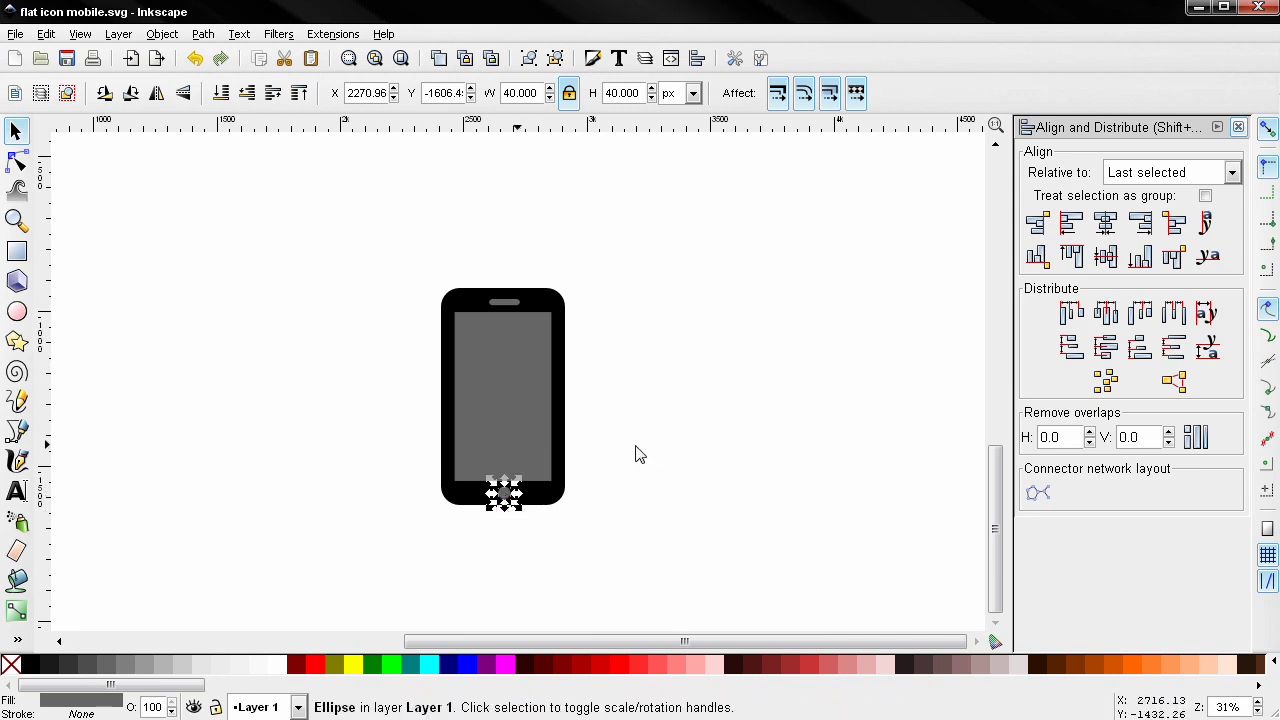
{"action": "left_click", "coordinate": [507, 300], "text": "shift"}
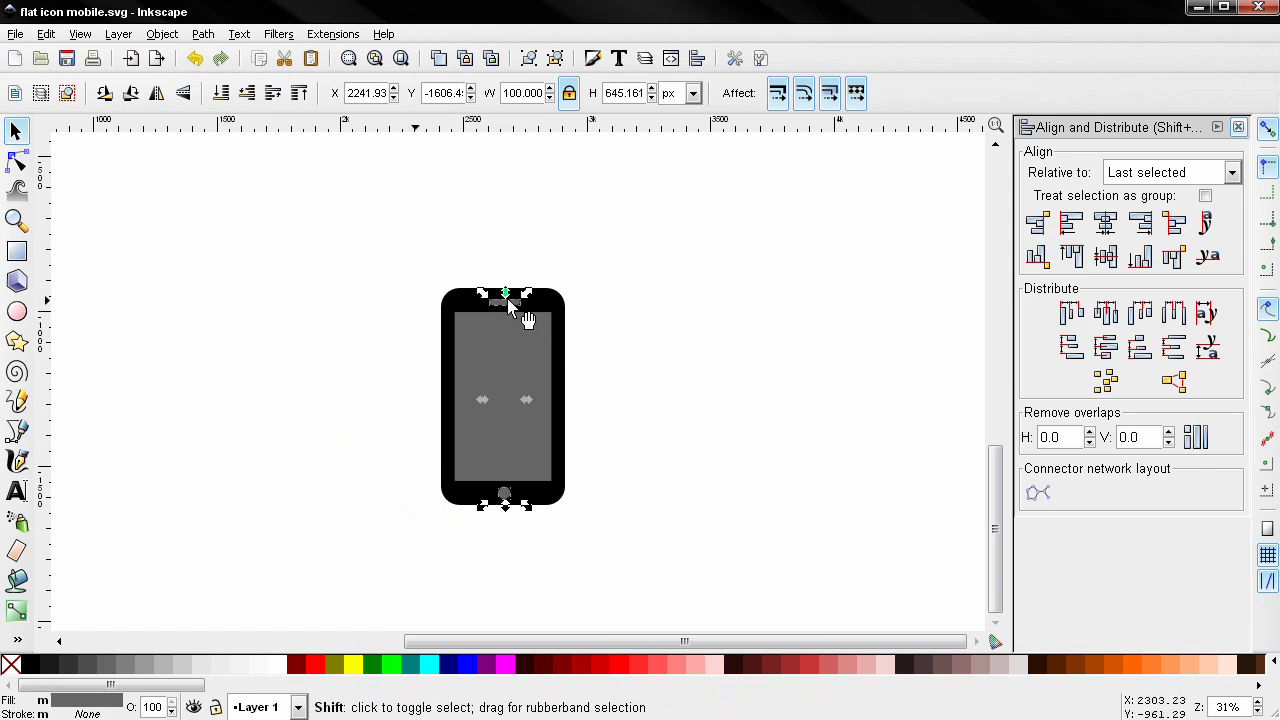
{"action": "left_click", "coordinate": [566, 368], "text": "shift"}
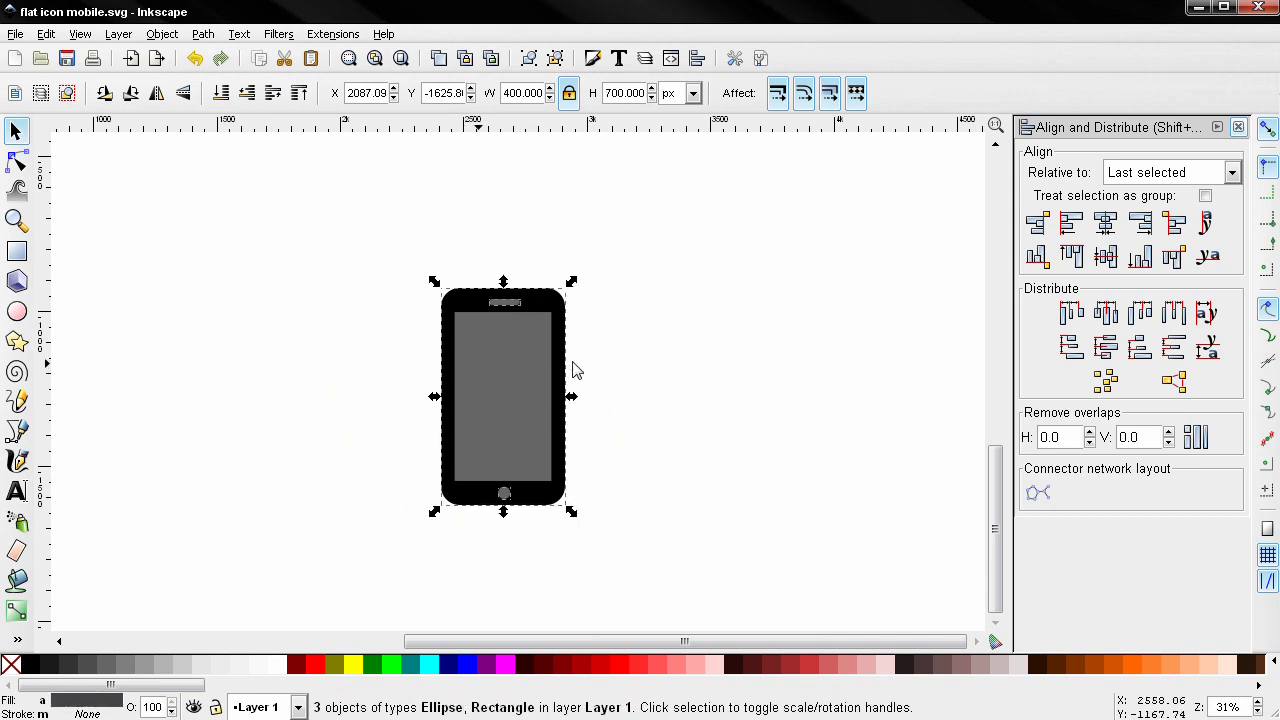
{"action": "left_click", "coordinate": [1113, 229]}
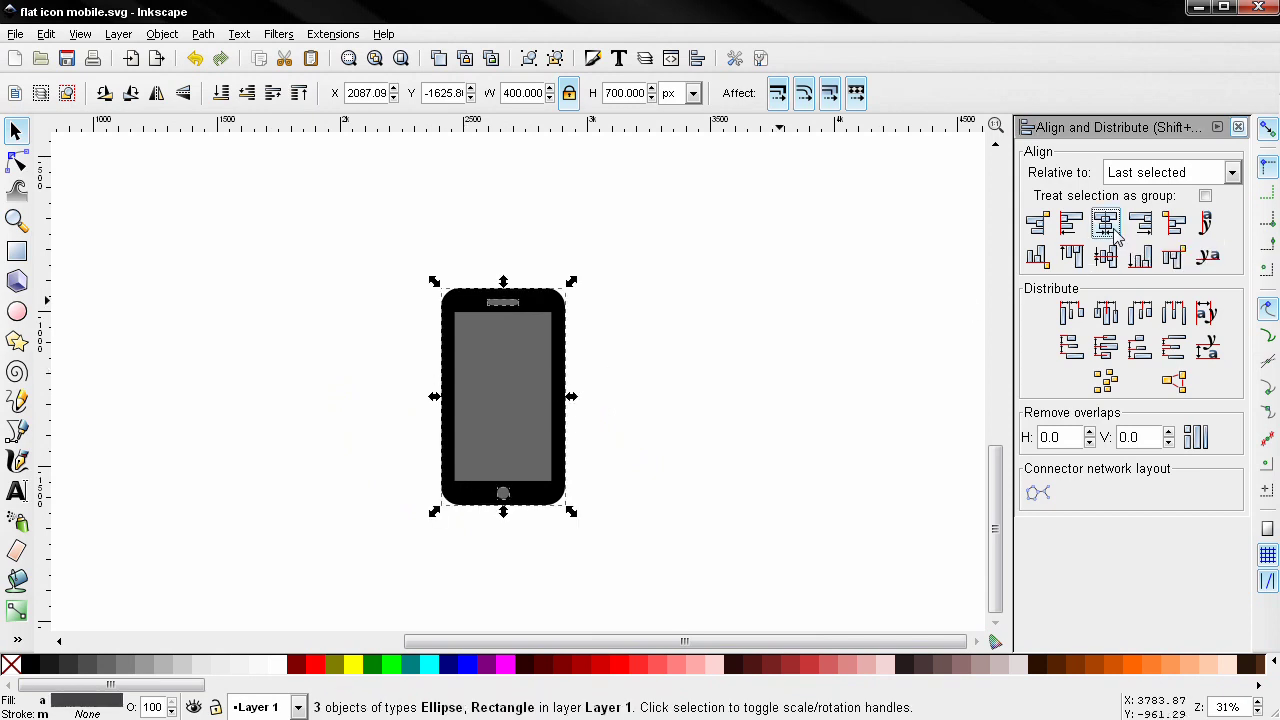
{"action": "left_click", "coordinate": [703, 421]}
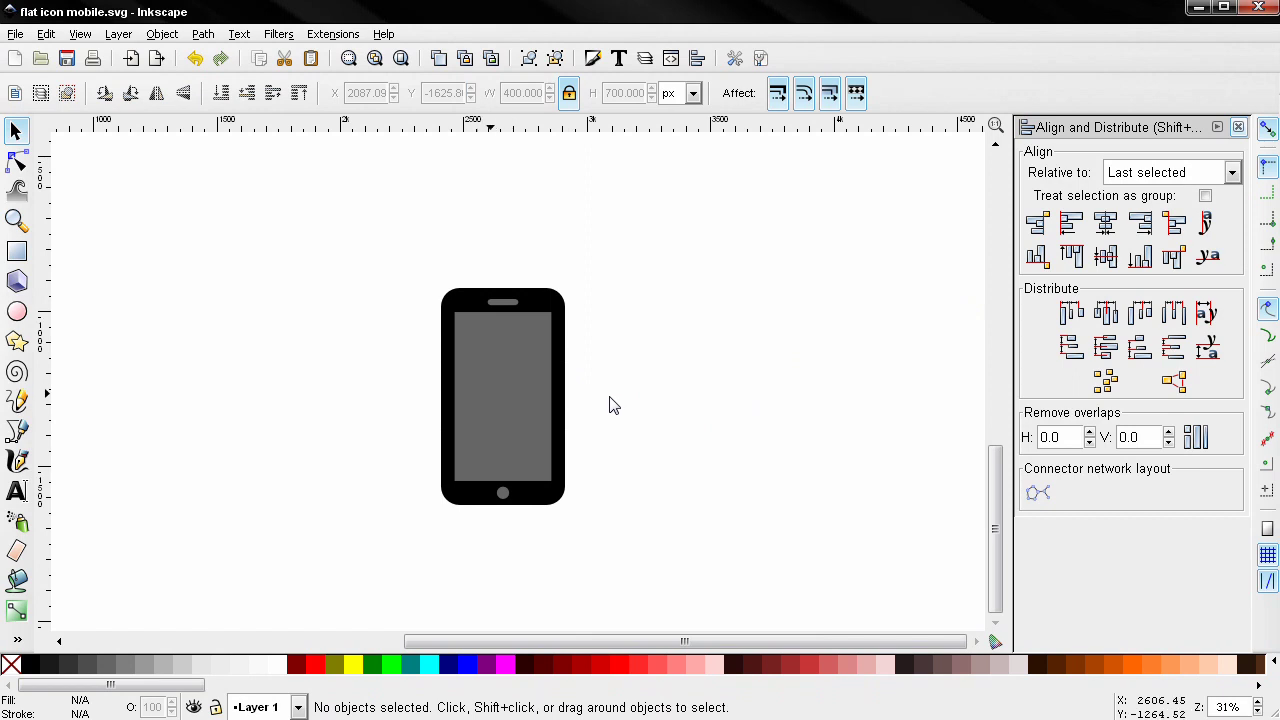
Select all phone parts and cut the screen, speaker slot and home button out of the body as one path
{"action": "left_click_drag", "start_coordinate": [255, 195], "coordinate": [711, 573]}
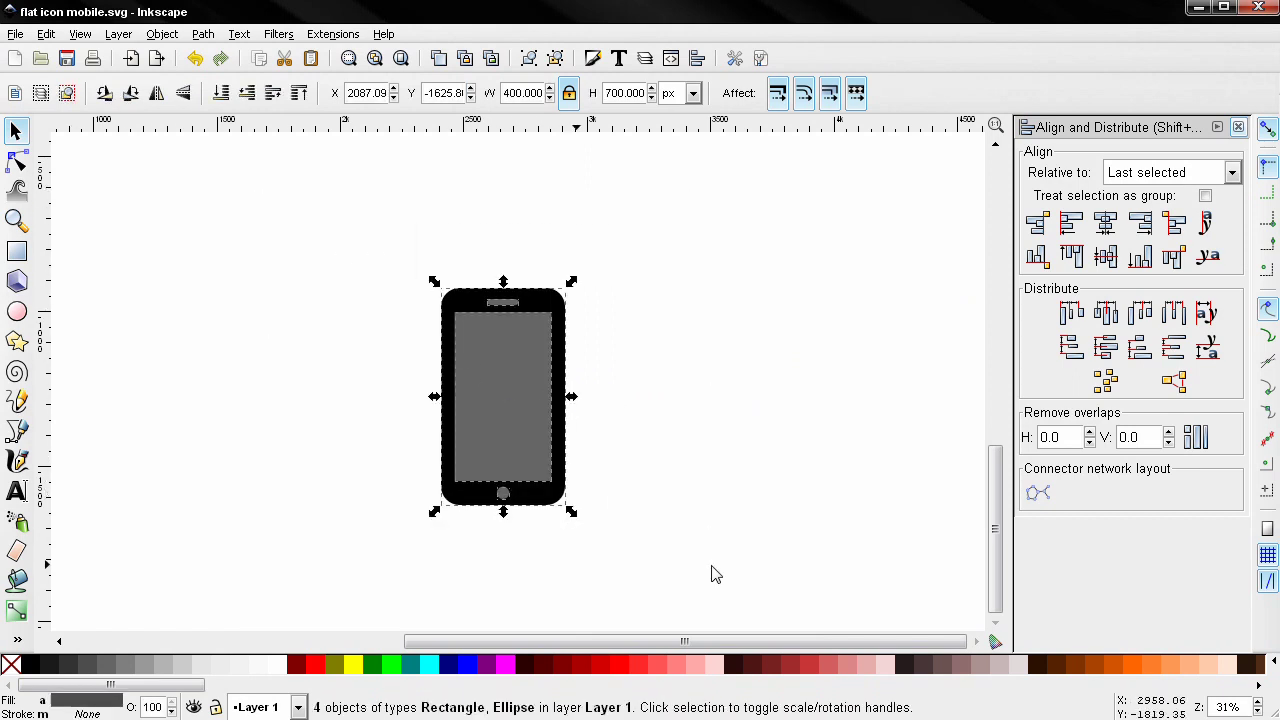
{"action": "left_click", "coordinate": [203, 34]}
{"action": "left_click", "coordinate": [253, 213]}
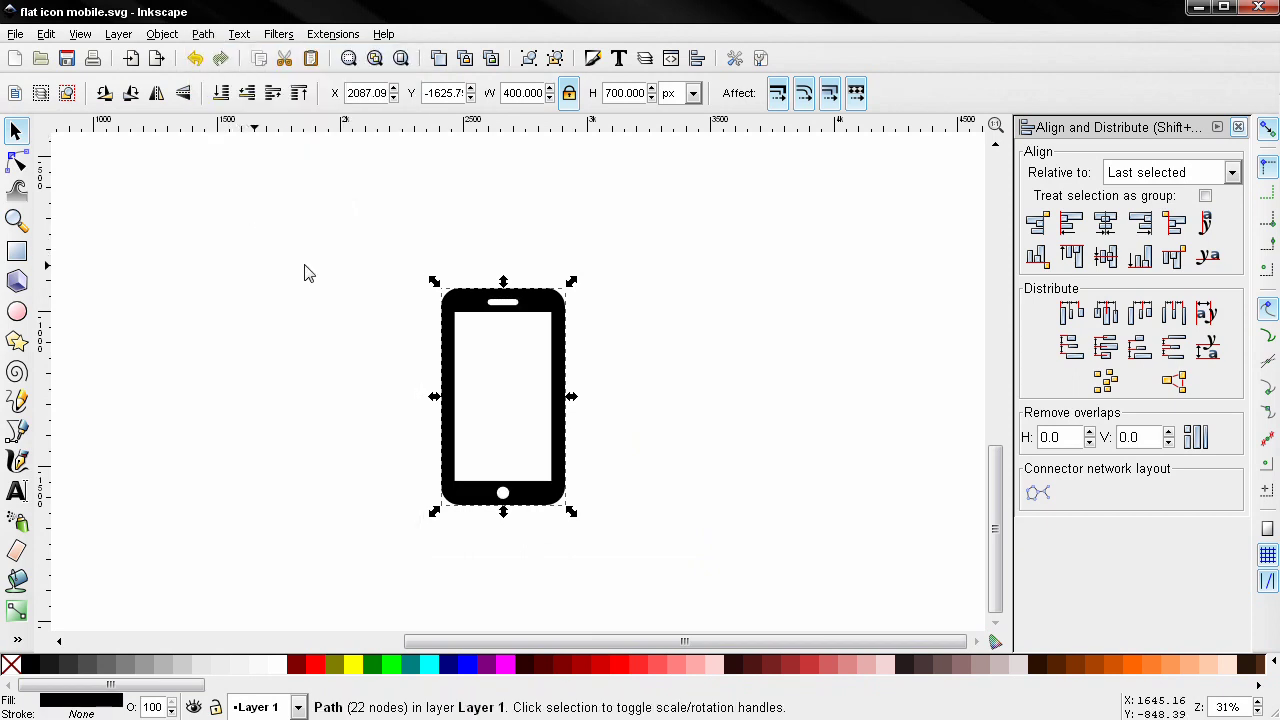
Draw a large circle beside the phone and resize it to 1100 × 1100 px with its proportions locked
{"action": "left_click", "coordinate": [17, 311]}
{"action": "left_click_drag", "start_coordinate": [146, 222], "coordinate": [440, 505]}
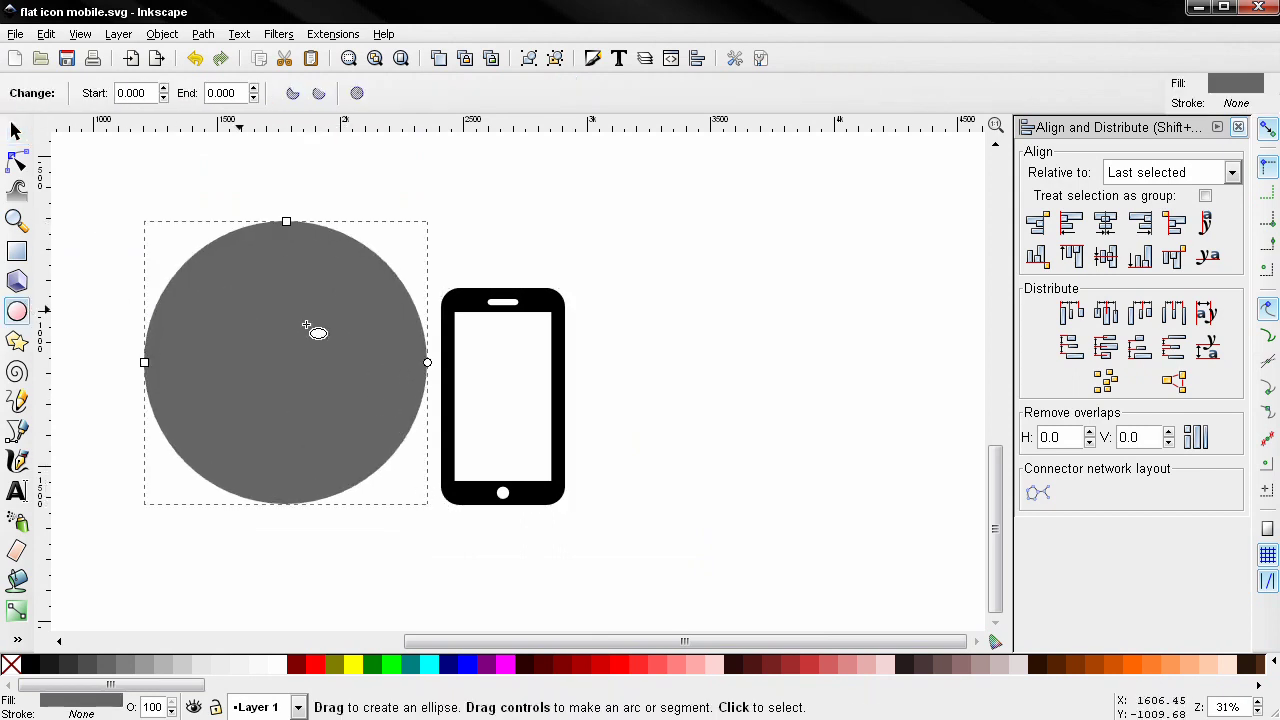
{"action": "left_click", "coordinate": [15, 131]}
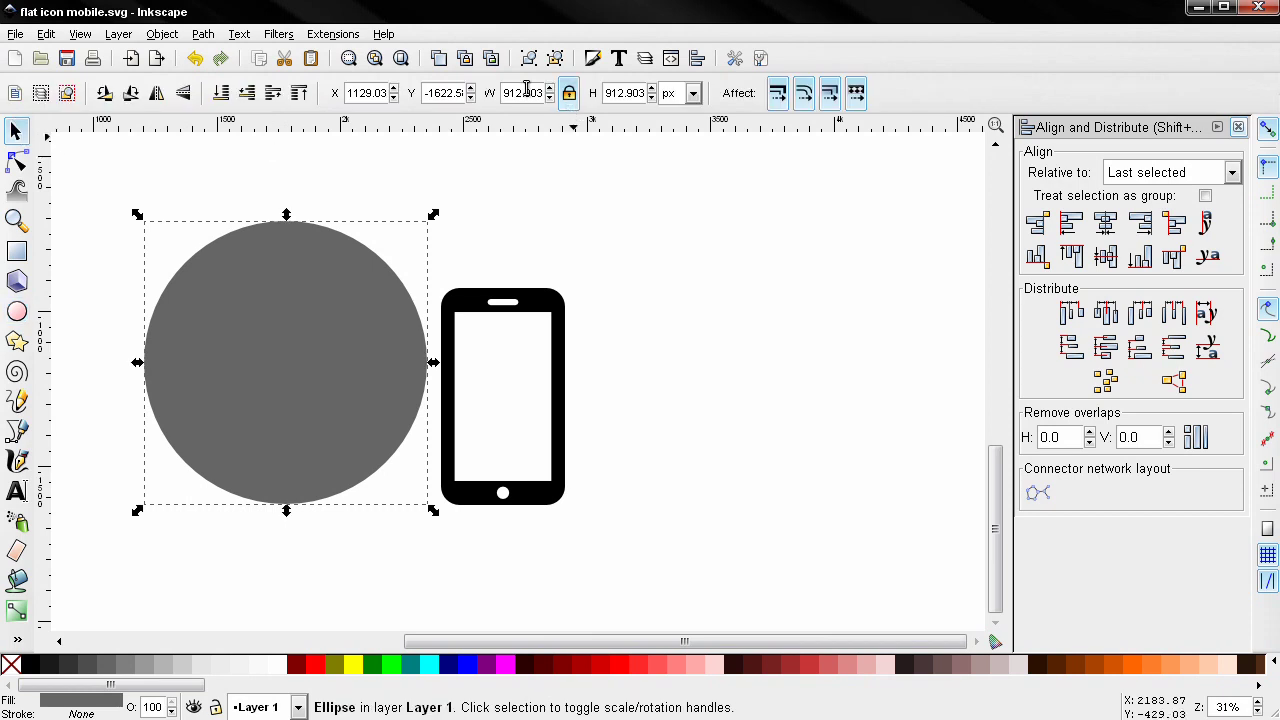
{"action": "double_click", "coordinate": [522, 92]}
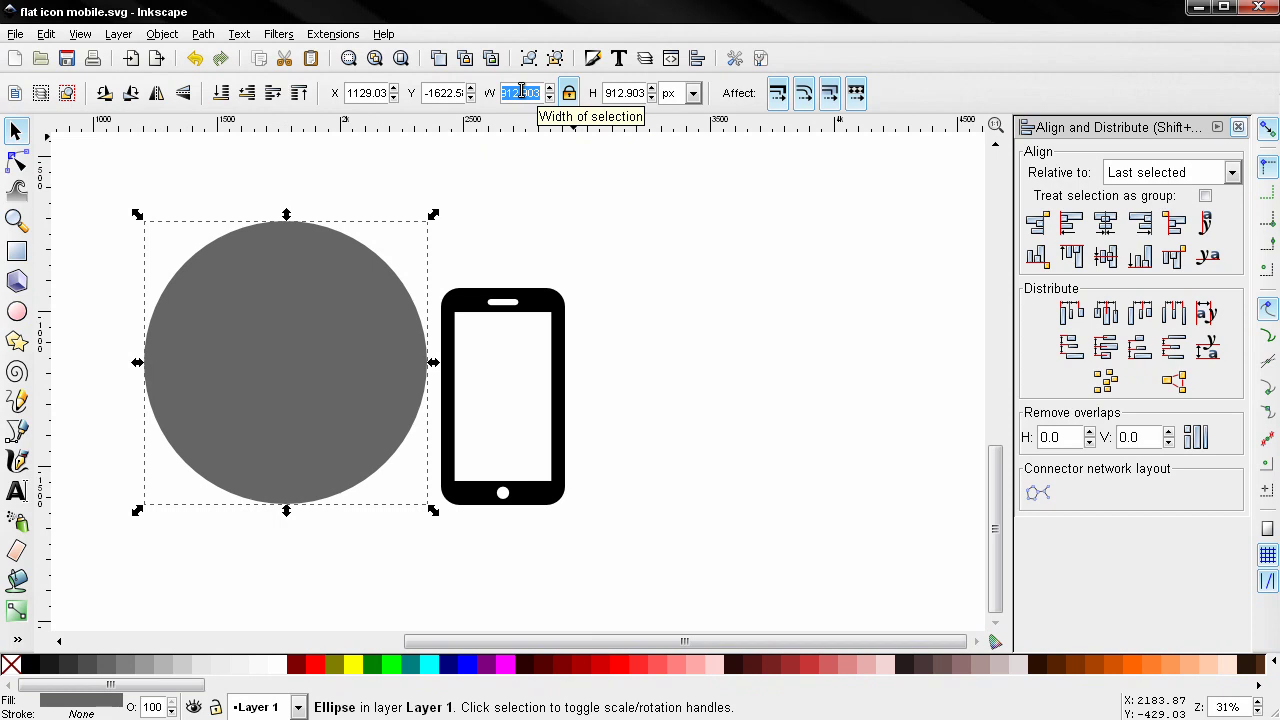
{"action": "type", "text": "1100"}
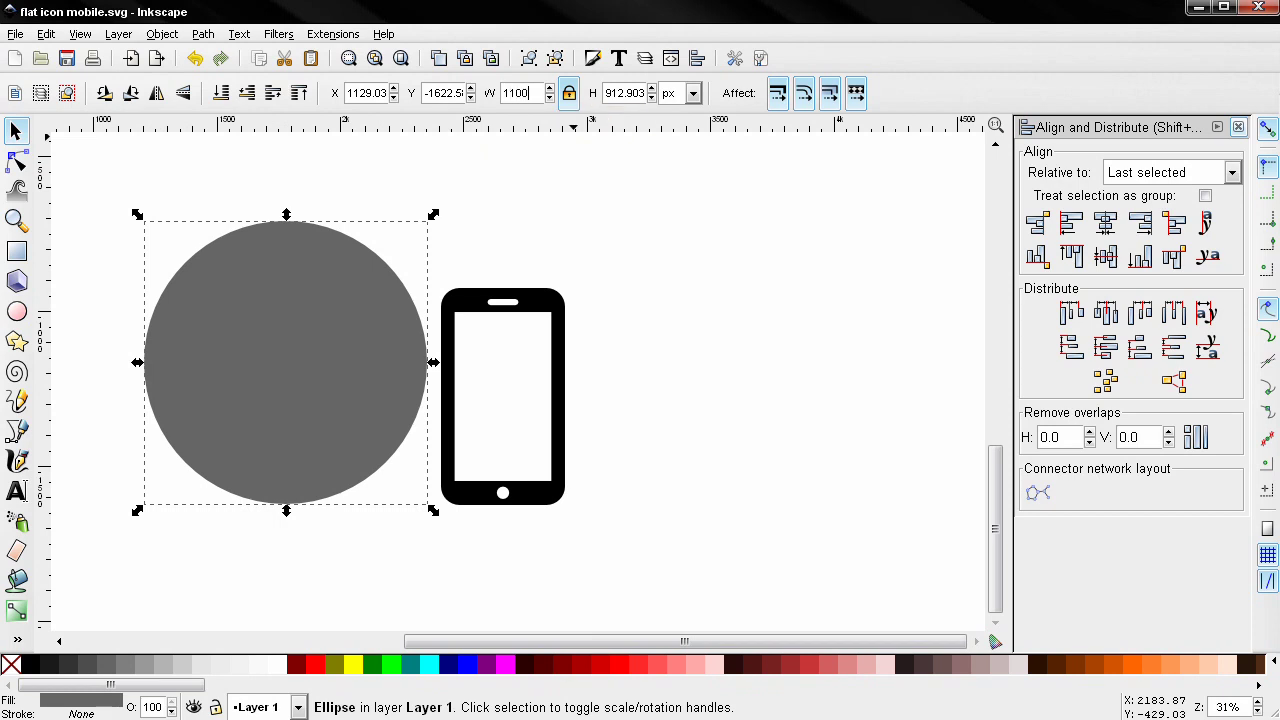
{"action": "key", "text": "Return"}
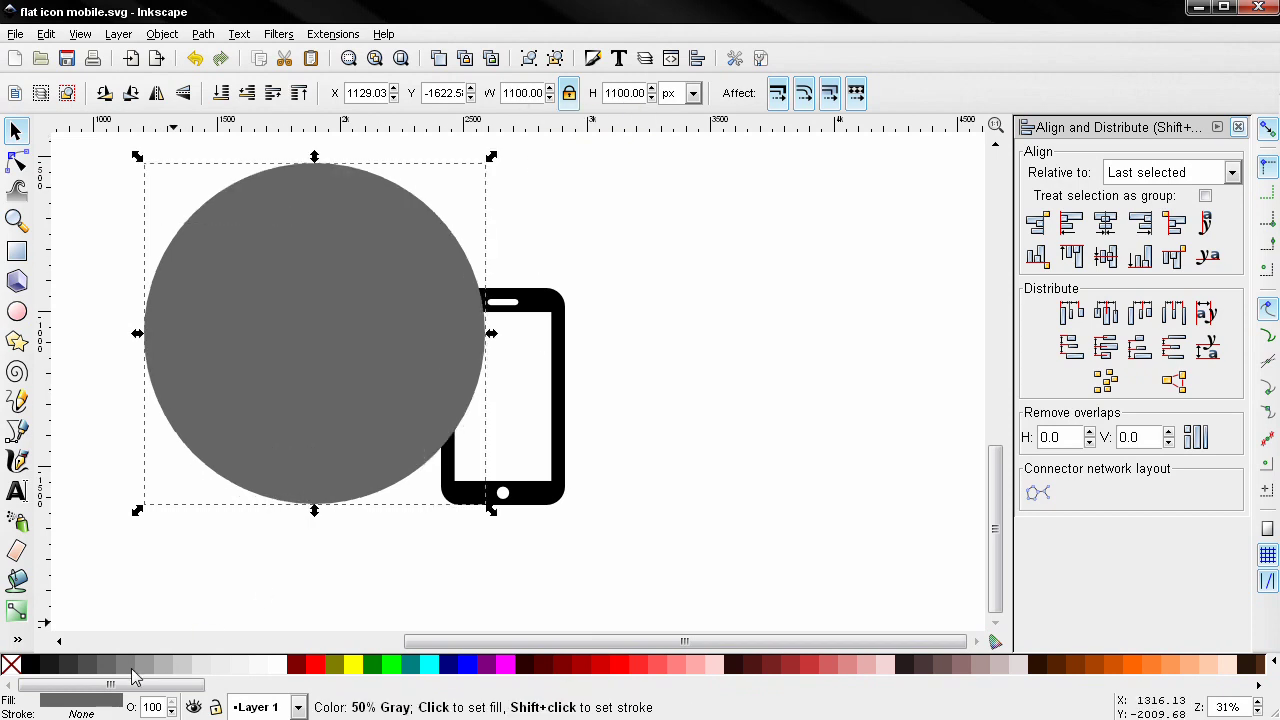
Fill the large circle with light blue #87CDDE and lower it behind the phone
{"action": "left_click_drag", "start_coordinate": [135, 686], "coordinate": [762, 693]}
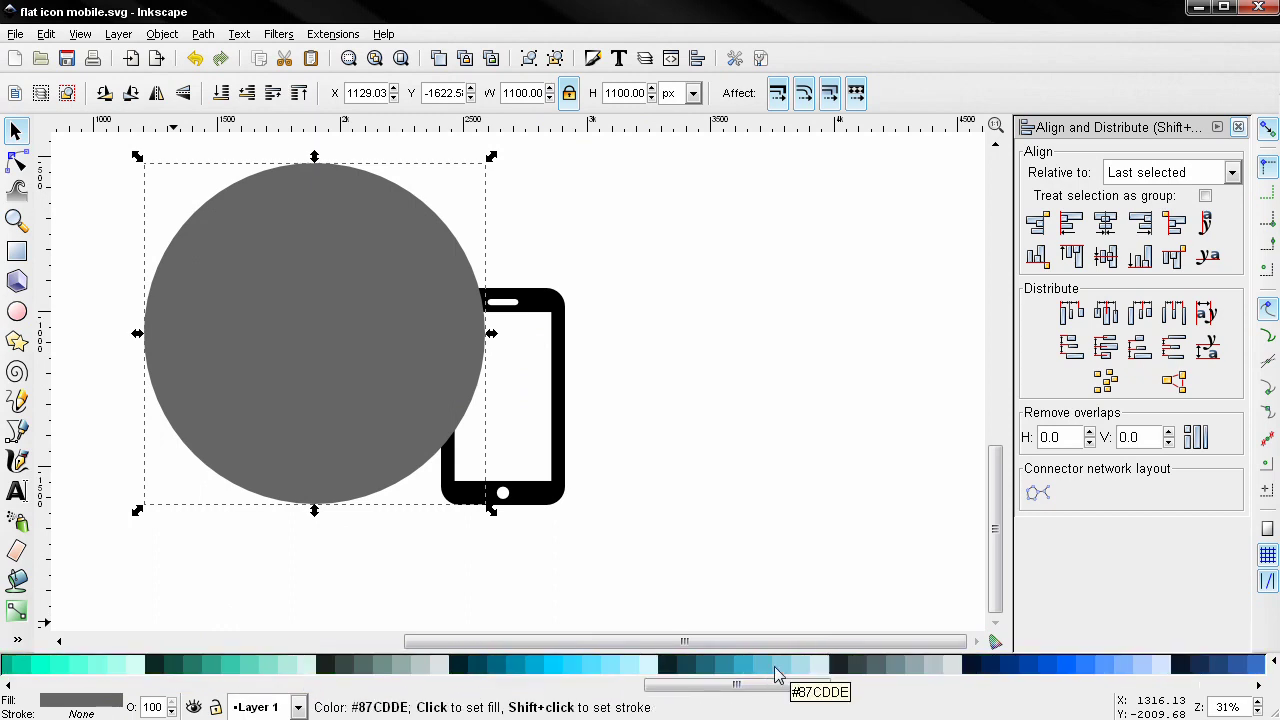
{"action": "left_click", "coordinate": [775, 668]}
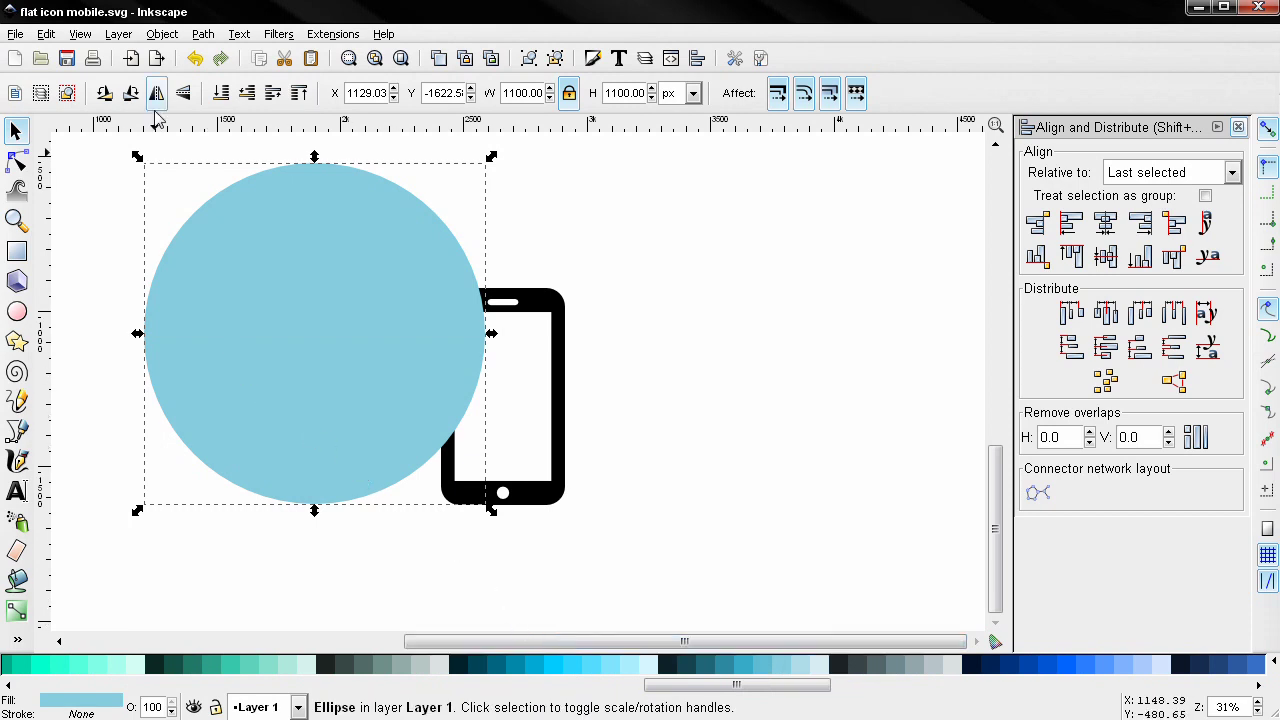
{"action": "left_click", "coordinate": [221, 93]}
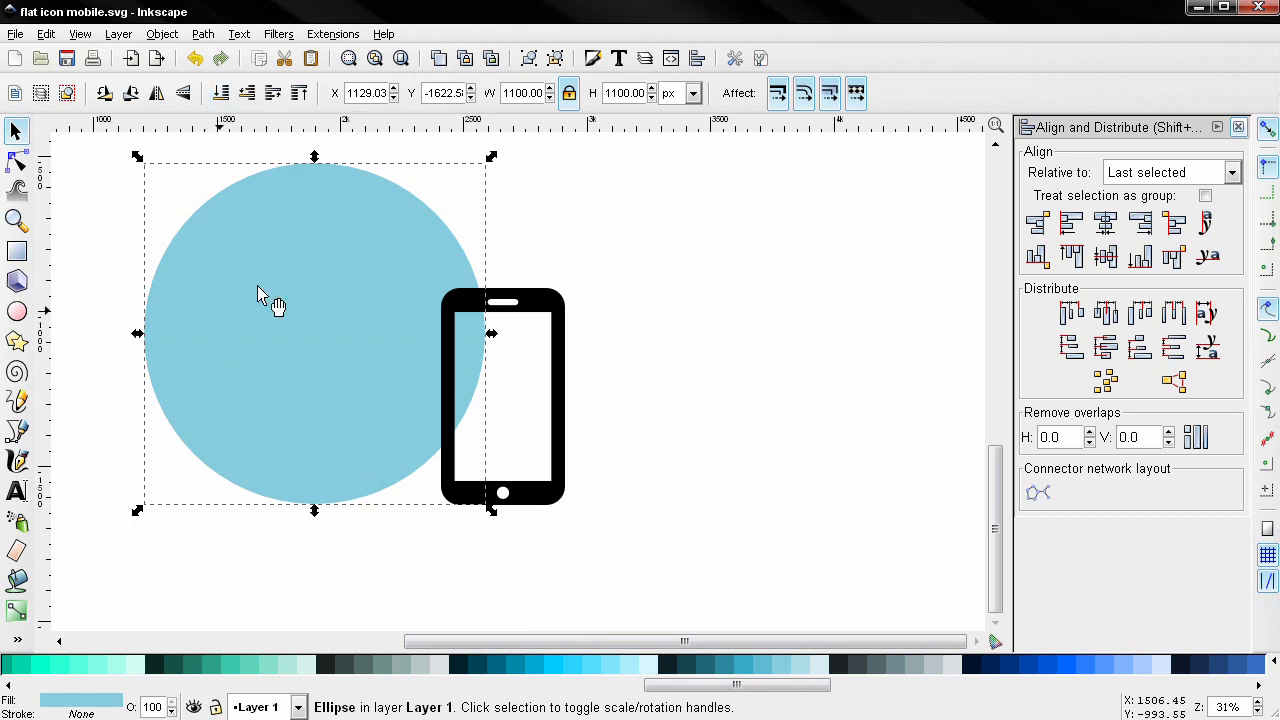
Center the blue circle on the phone both horizontally and vertically
{"action": "left_click", "coordinate": [562, 432], "text": "shift"}
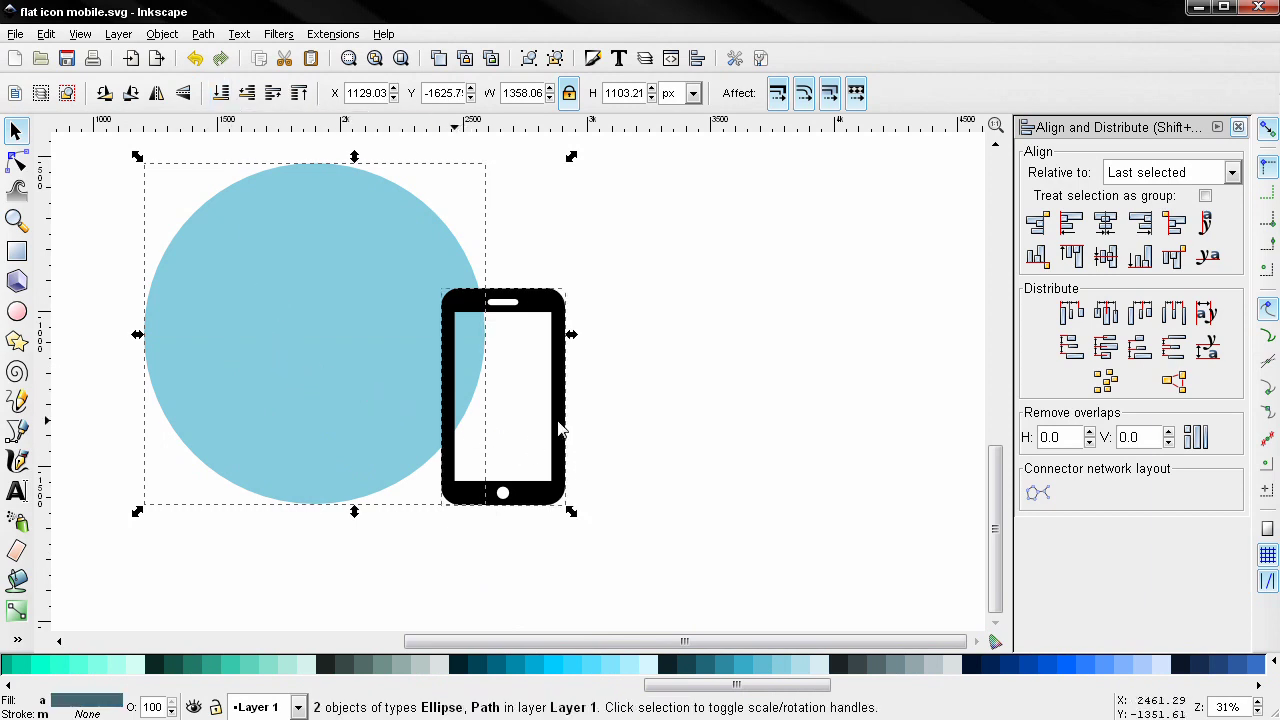
{"action": "left_click", "coordinate": [1105, 223]}
{"action": "left_click", "coordinate": [1105, 256]}
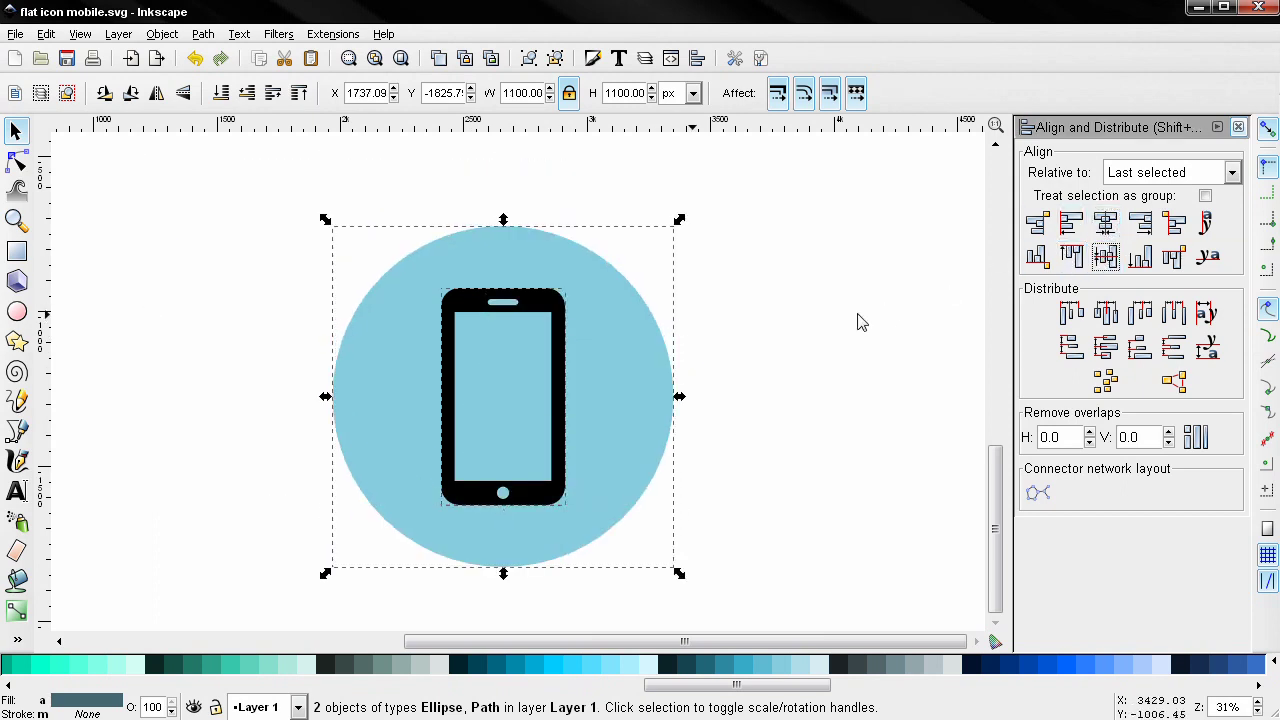
{"action": "left_click", "coordinate": [820, 378]}
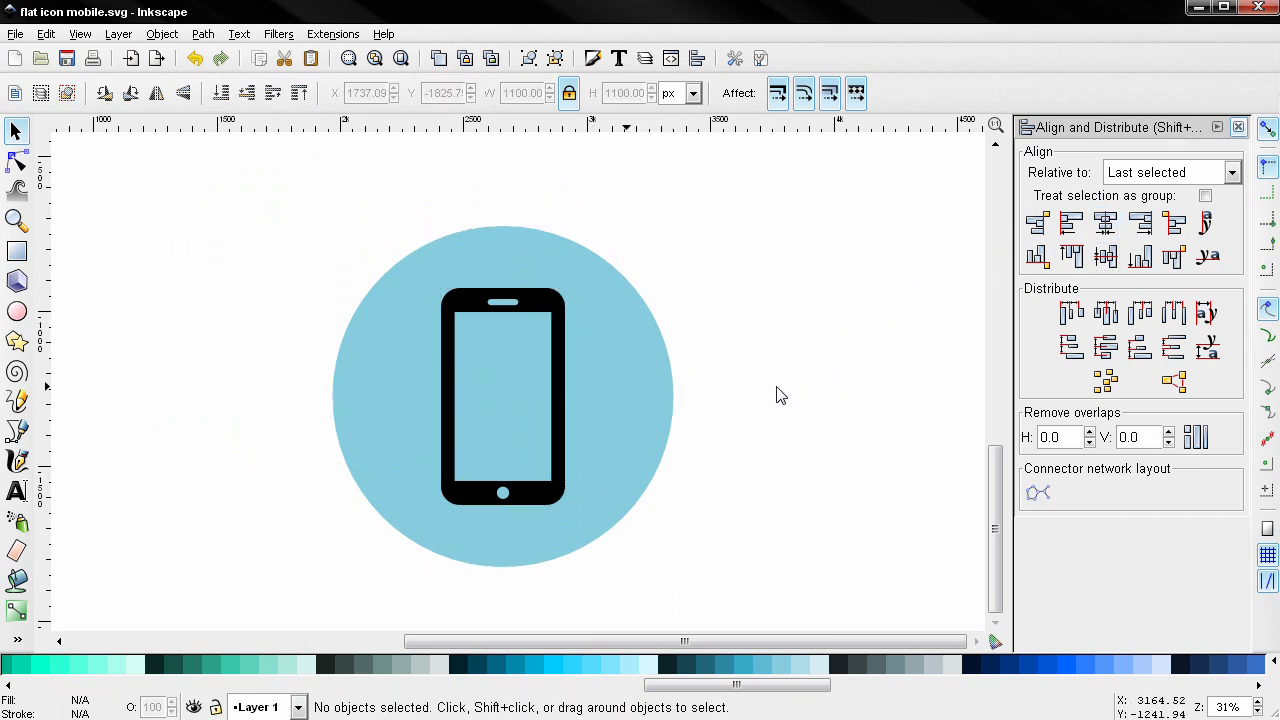
Change the phone shape's fill color to white
{"action": "left_click", "coordinate": [558, 425]}
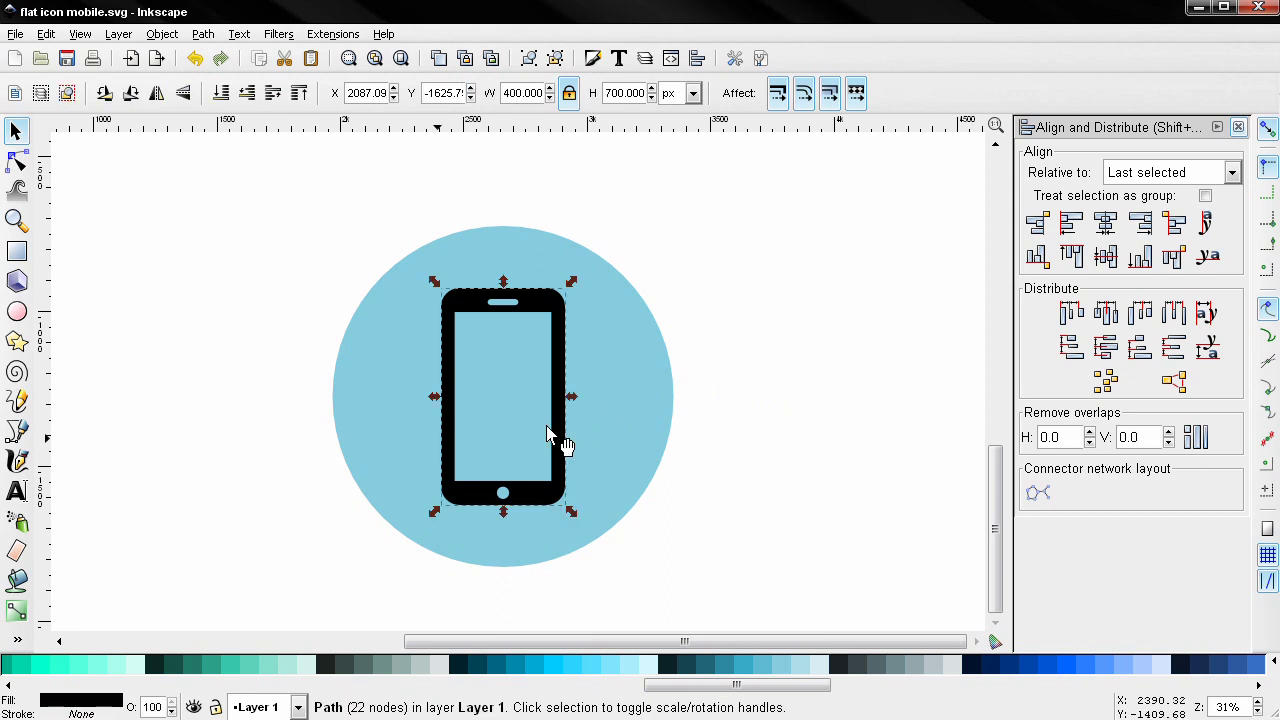
{"action": "left_click", "coordinate": [86, 686]}
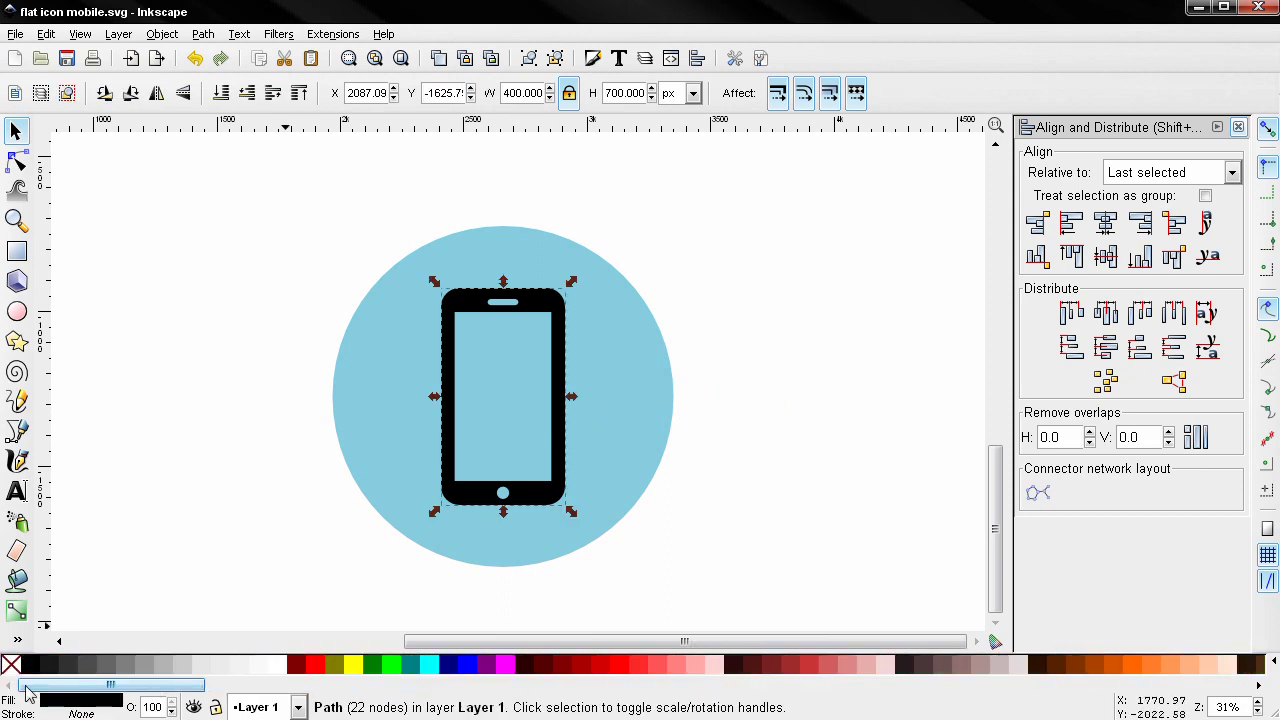
{"action": "left_click", "coordinate": [276, 665]}
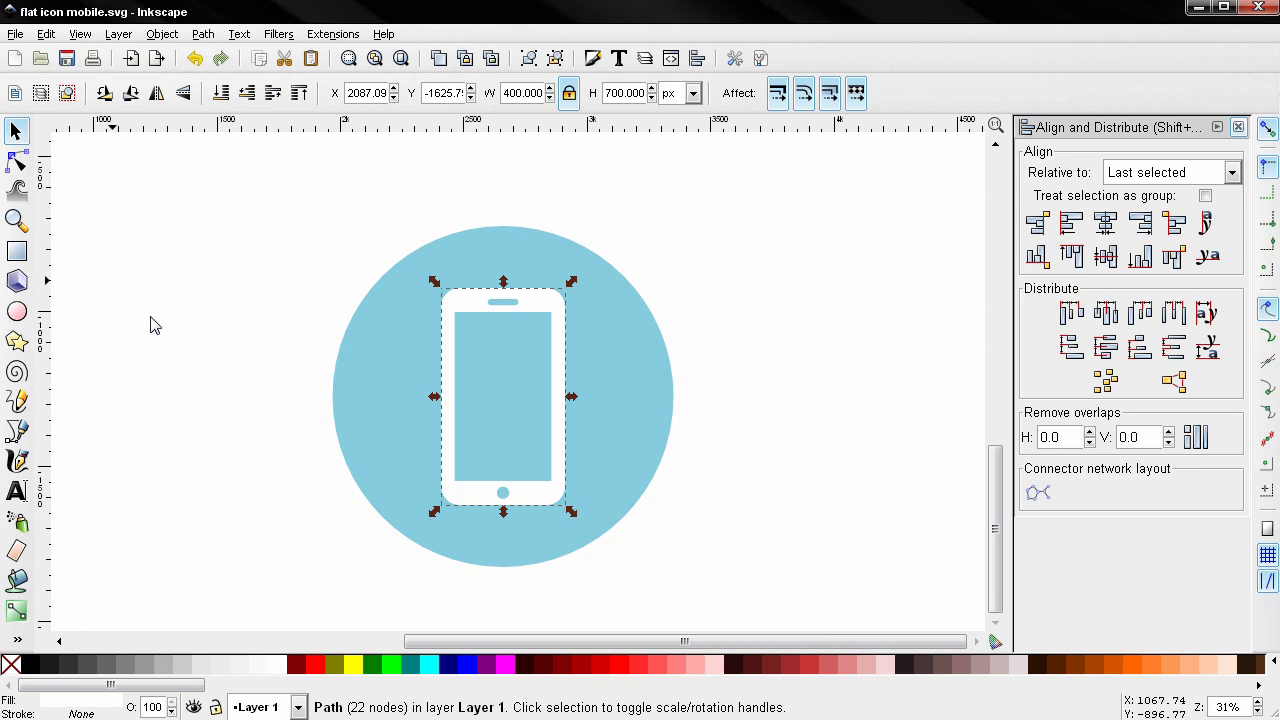
Insert a new node midway along the rounded top-right corner of the phone's outline
{"action": "left_click", "coordinate": [16, 162]}
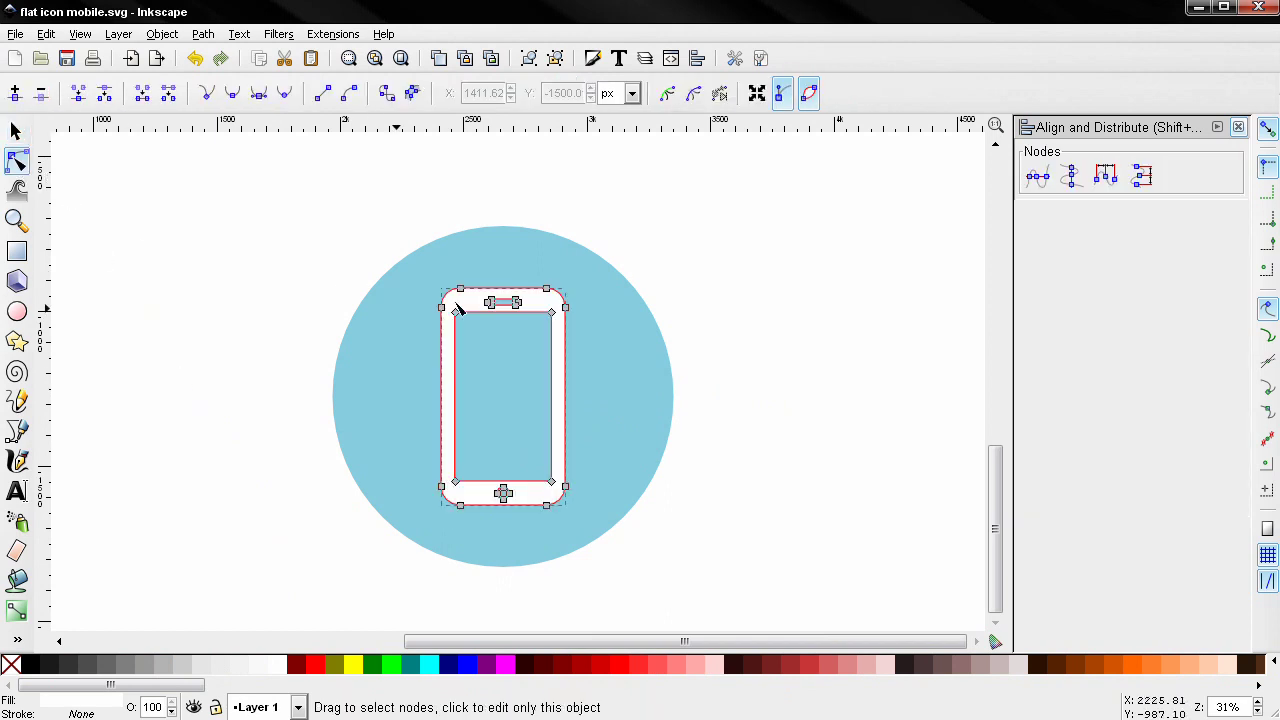
{"action": "left_click", "coordinate": [549, 292]}
{"action": "left_click", "coordinate": [565, 307], "text": "shift"}
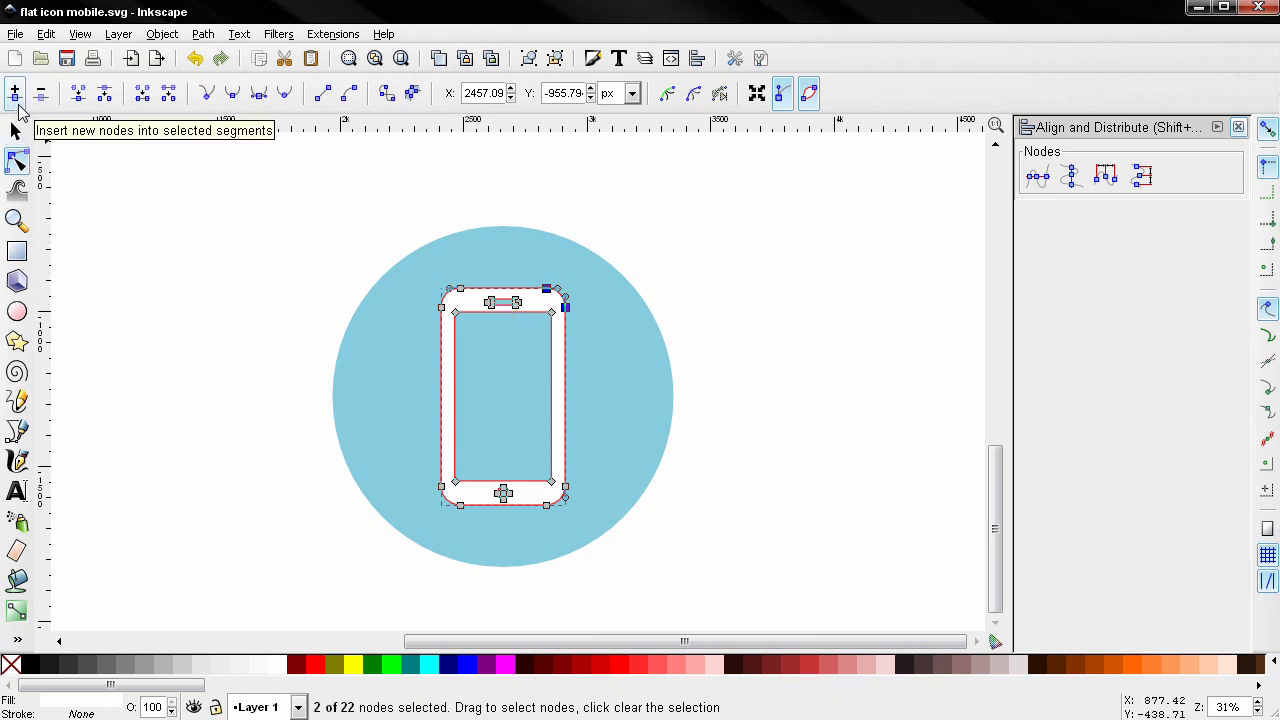
{"action": "left_click", "coordinate": [19, 105]}
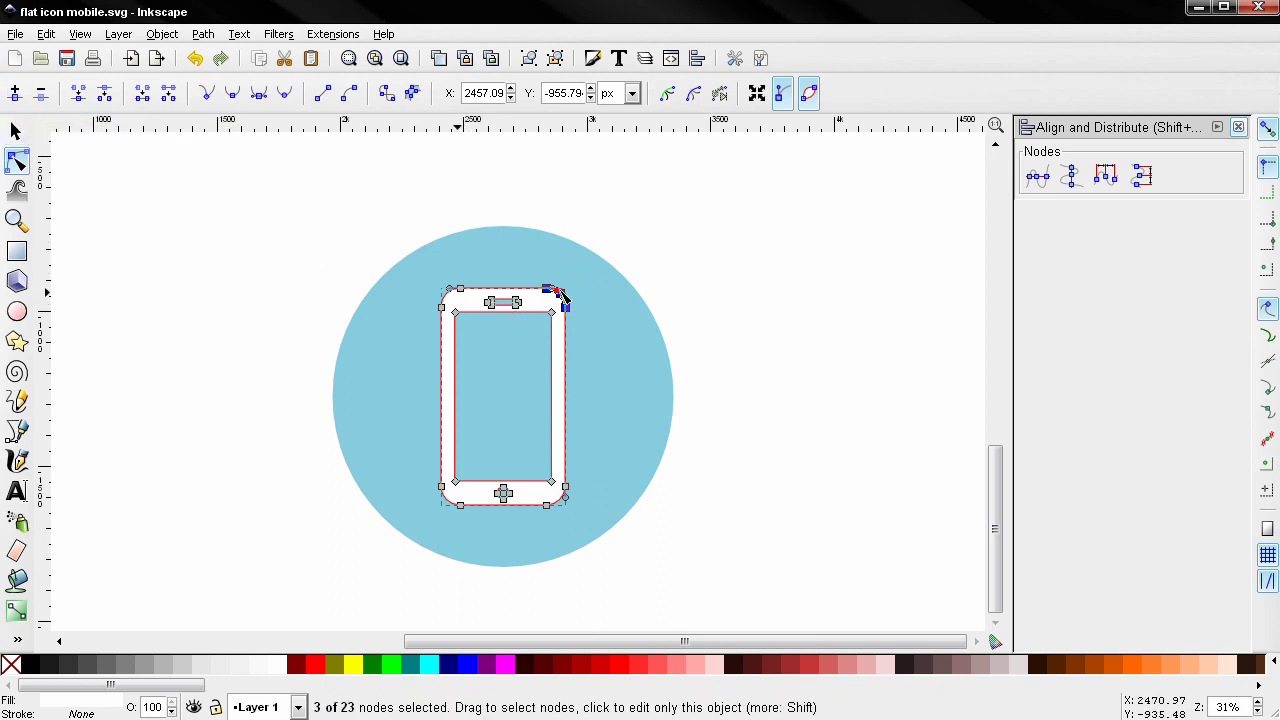
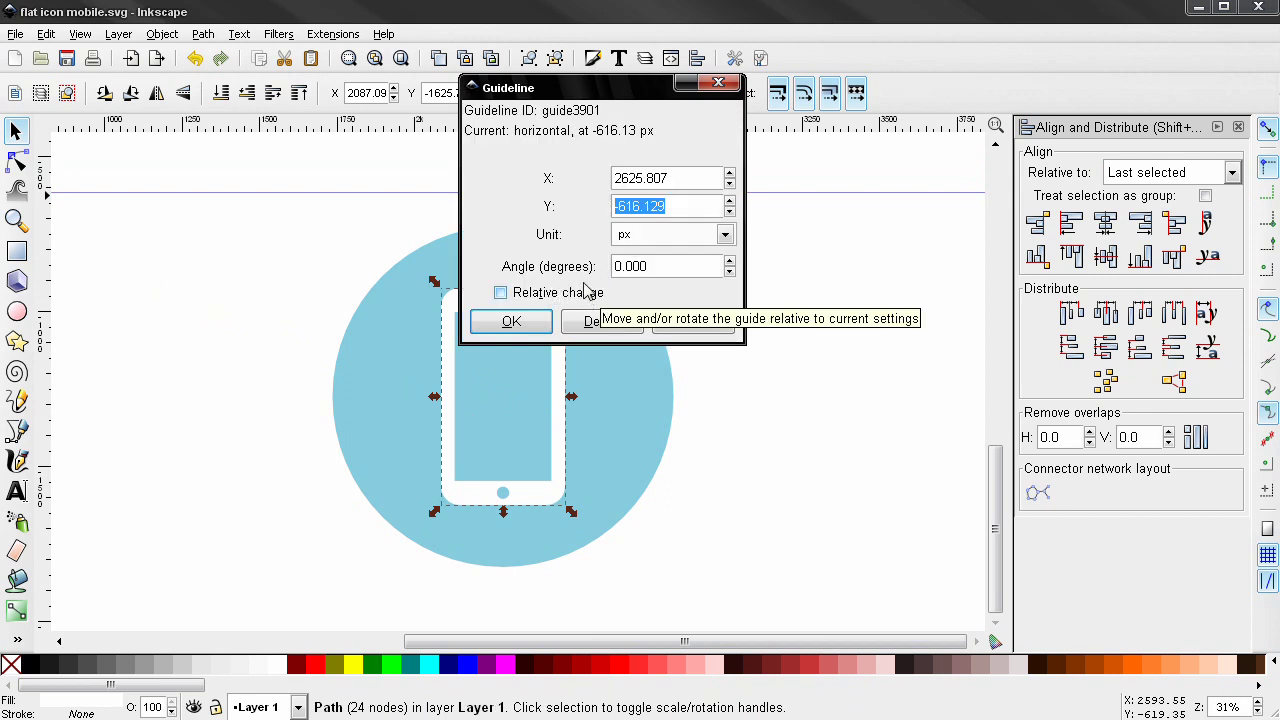
Set the horizontal guide's angle to -45 degrees
{"action": "left_click_drag", "start_coordinate": [653, 267], "coordinate": [548, 260]}
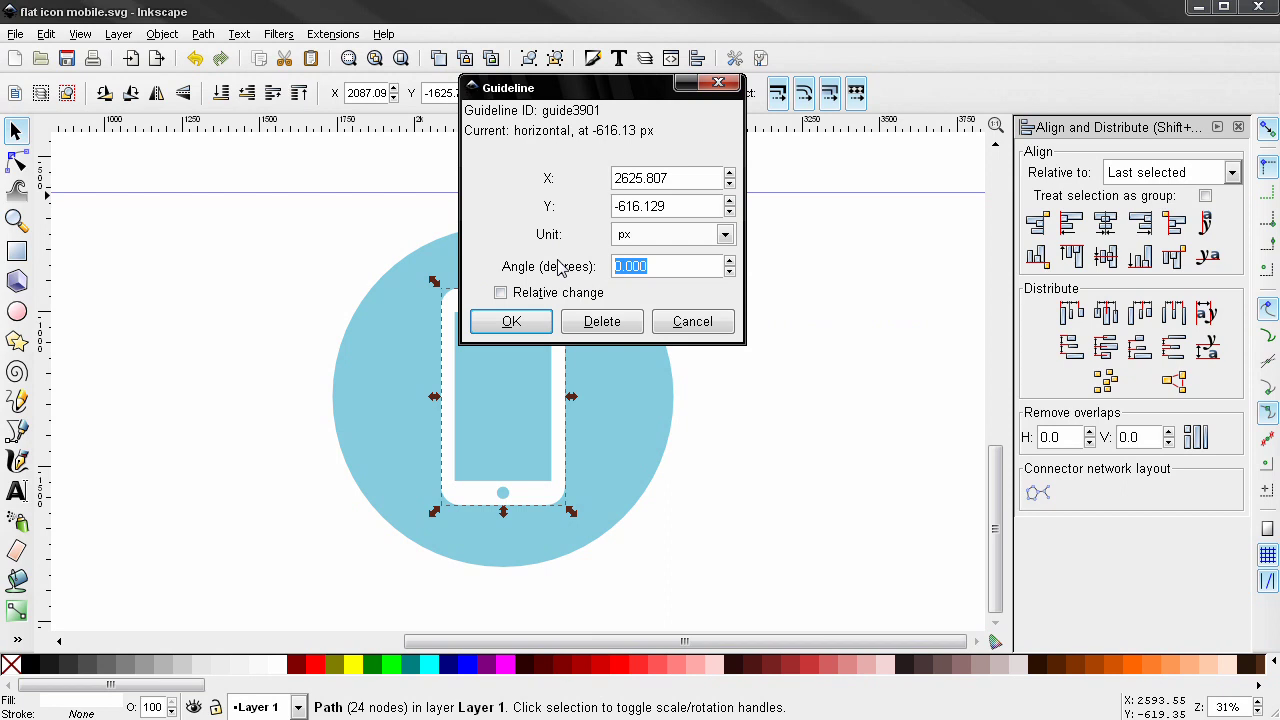
{"action": "type", "text": "-45"}
{"action": "left_click", "coordinate": [510, 322]}
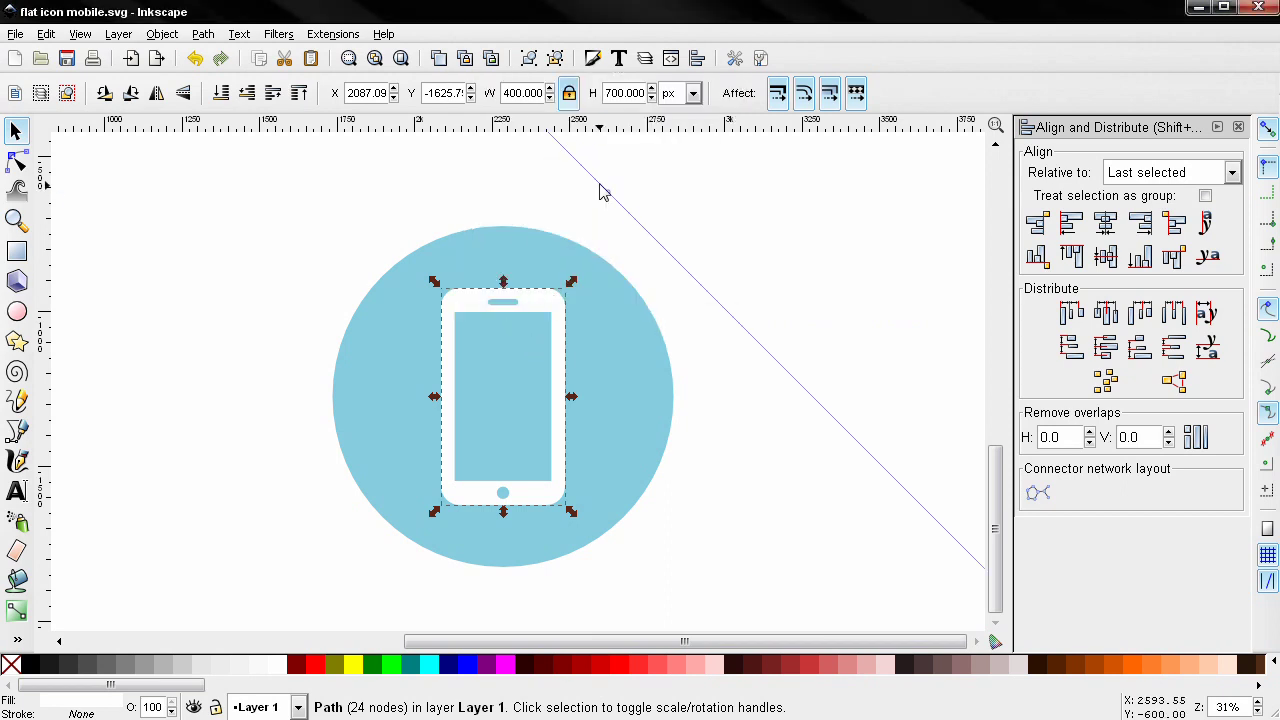
Add a second guide angled at -45 degrees and snap the two guides to the phone's top-right and bottom-left corner nodes
{"action": "left_click_drag", "start_coordinate": [615, 137], "coordinate": [571, 200]}
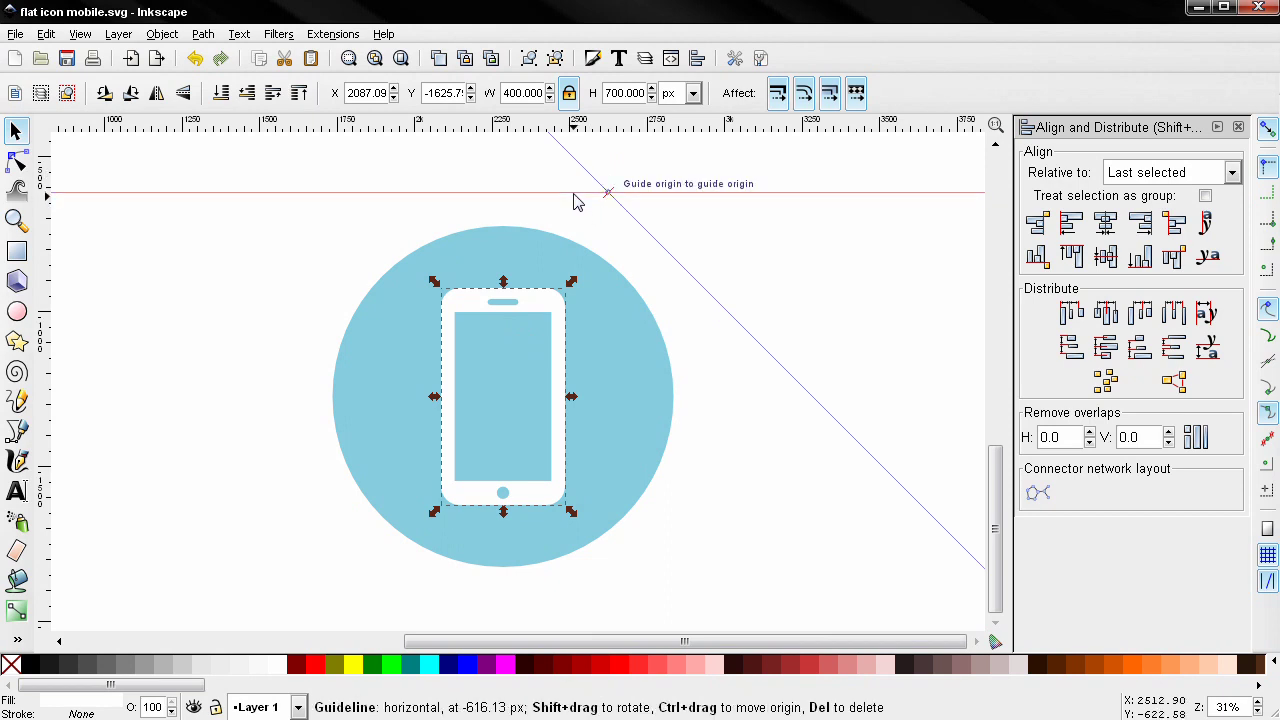
{"action": "double_click", "coordinate": [574, 193]}
{"action": "double_click", "coordinate": [615, 266]}
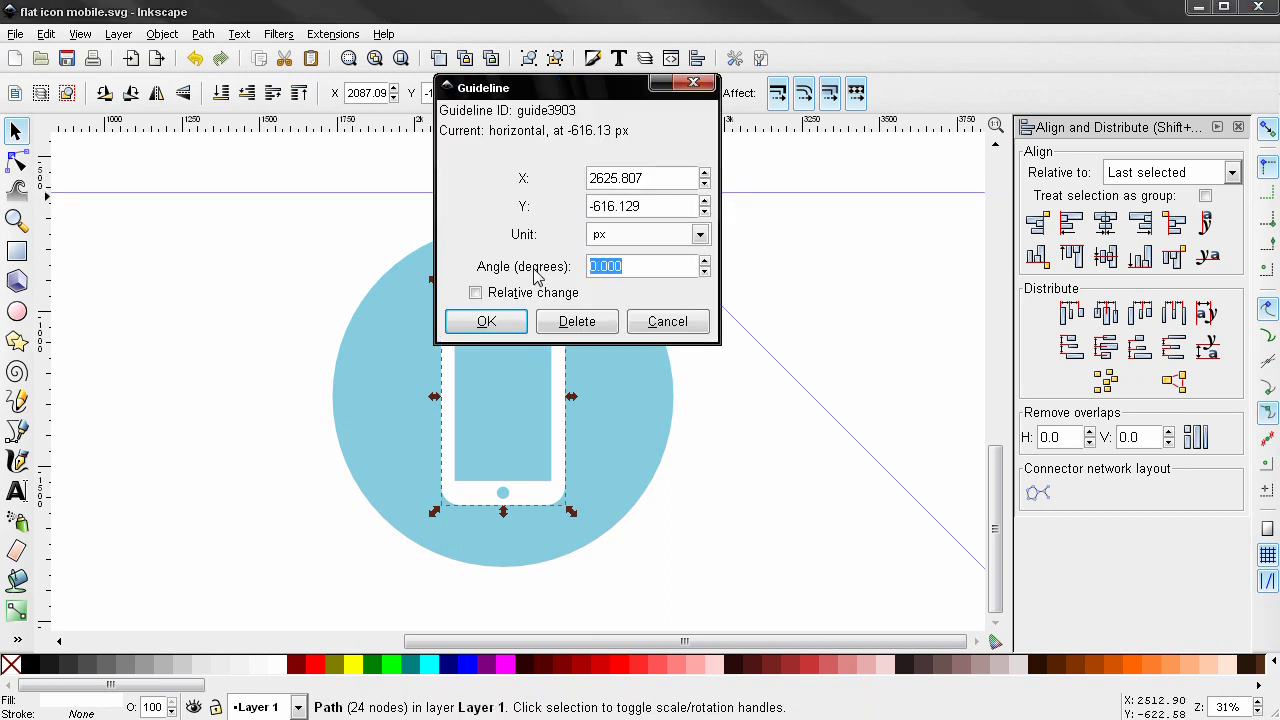
{"action": "type", "text": "-45"}
{"action": "left_click", "coordinate": [482, 322]}
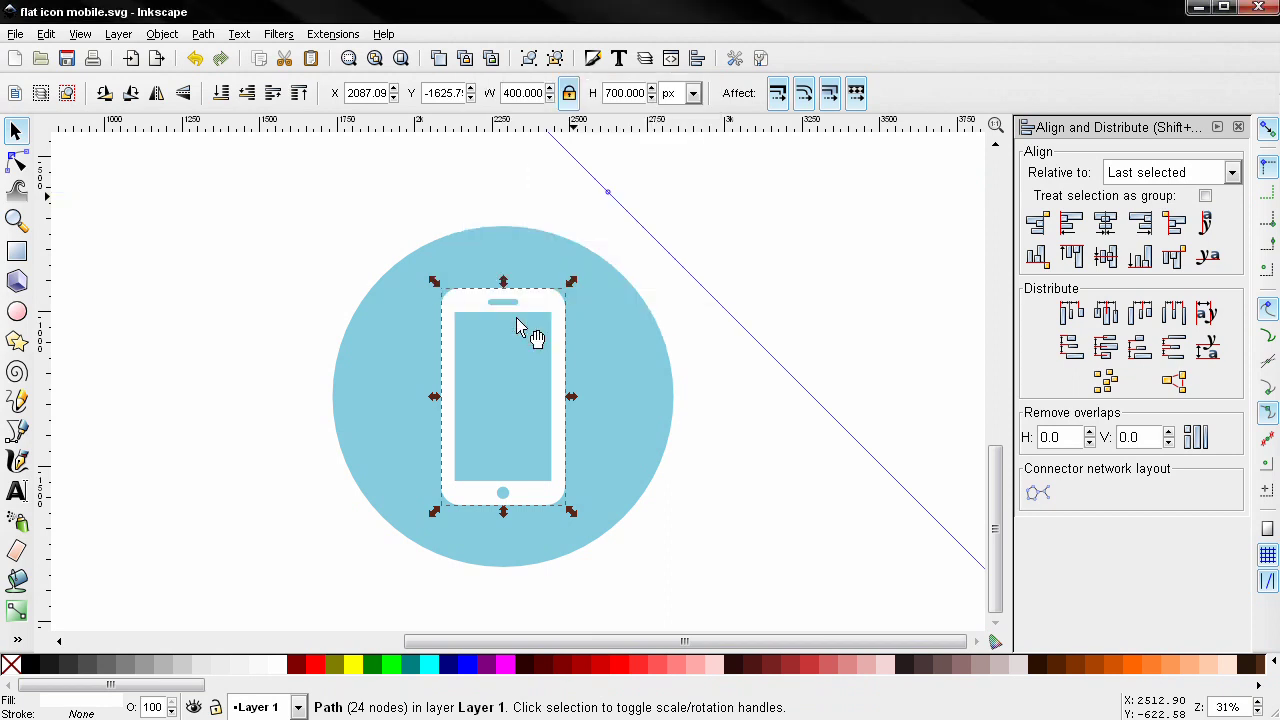
{"action": "left_click_drag", "start_coordinate": [626, 204], "coordinate": [565, 304]}
{"action": "left_click_drag", "start_coordinate": [607, 197], "coordinate": [449, 505]}
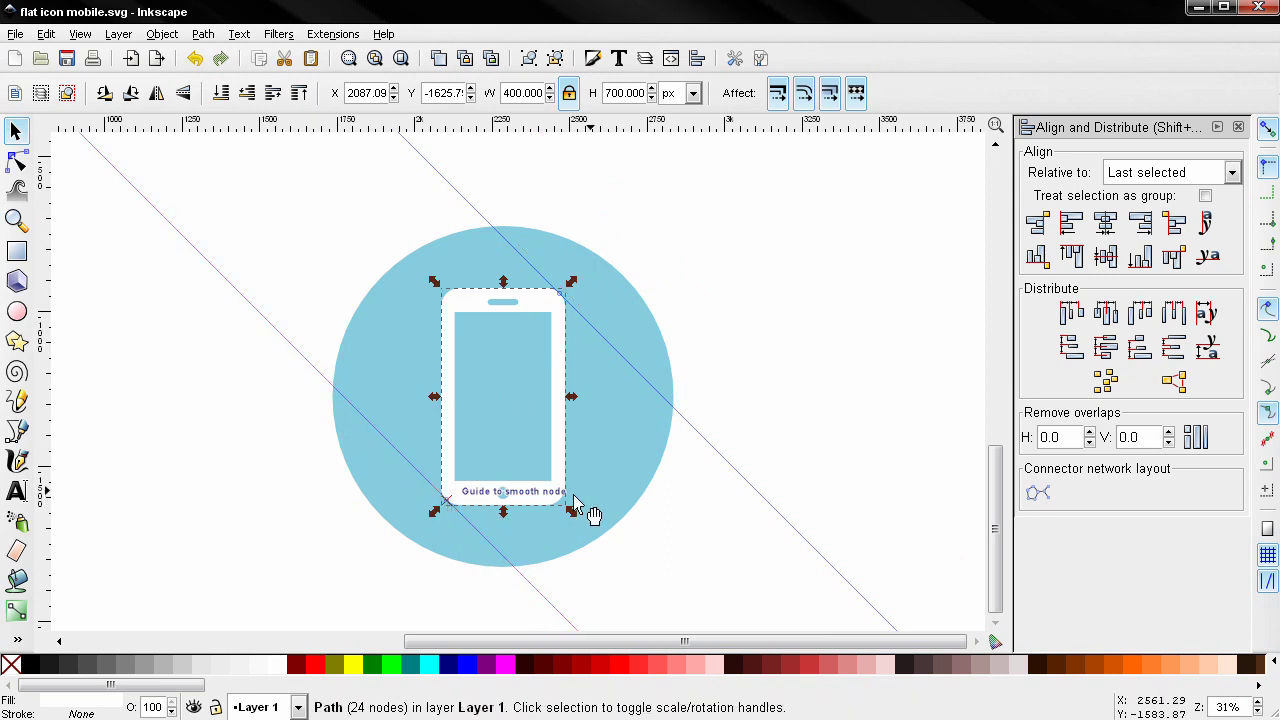
Draw a closed straight-sided shadow path from the phone's top-right corner, along both guides beyond the circle, and back inside the phone's bottom and right edges
{"action": "left_click", "coordinate": [17, 431]}
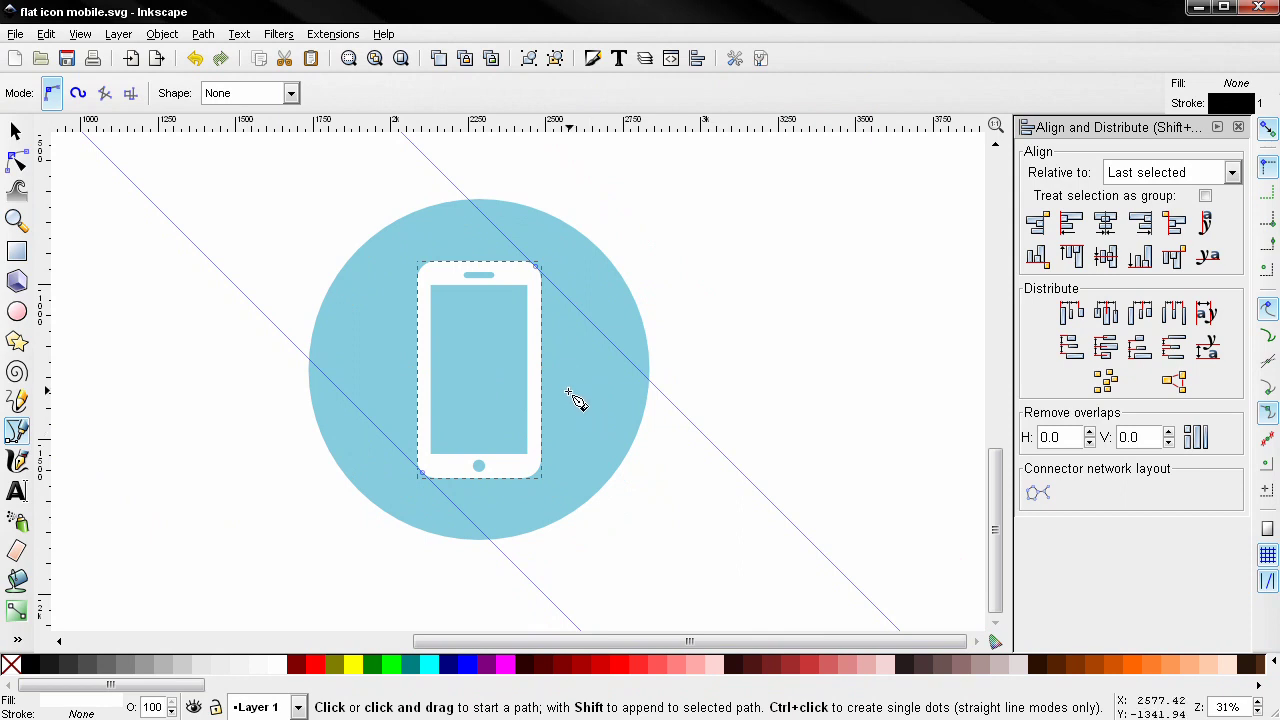
{"action": "left_click", "coordinate": [537, 267]}
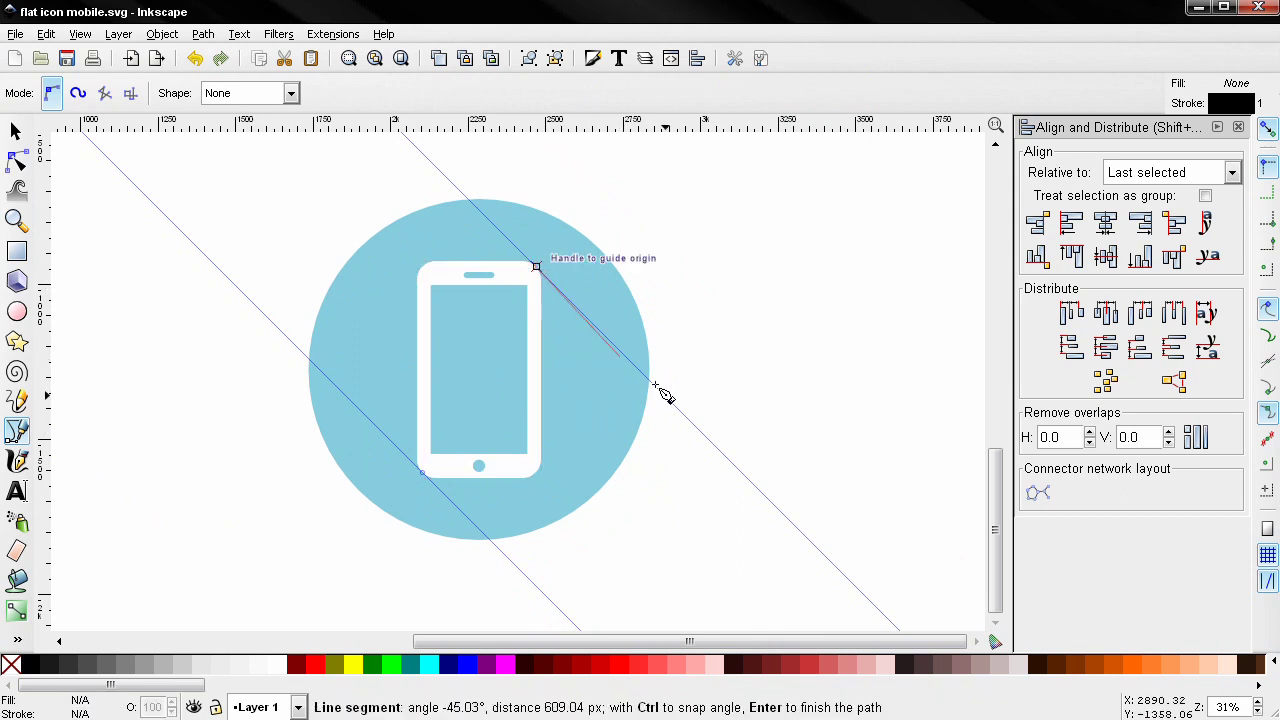
{"action": "left_click", "coordinate": [705, 435]}
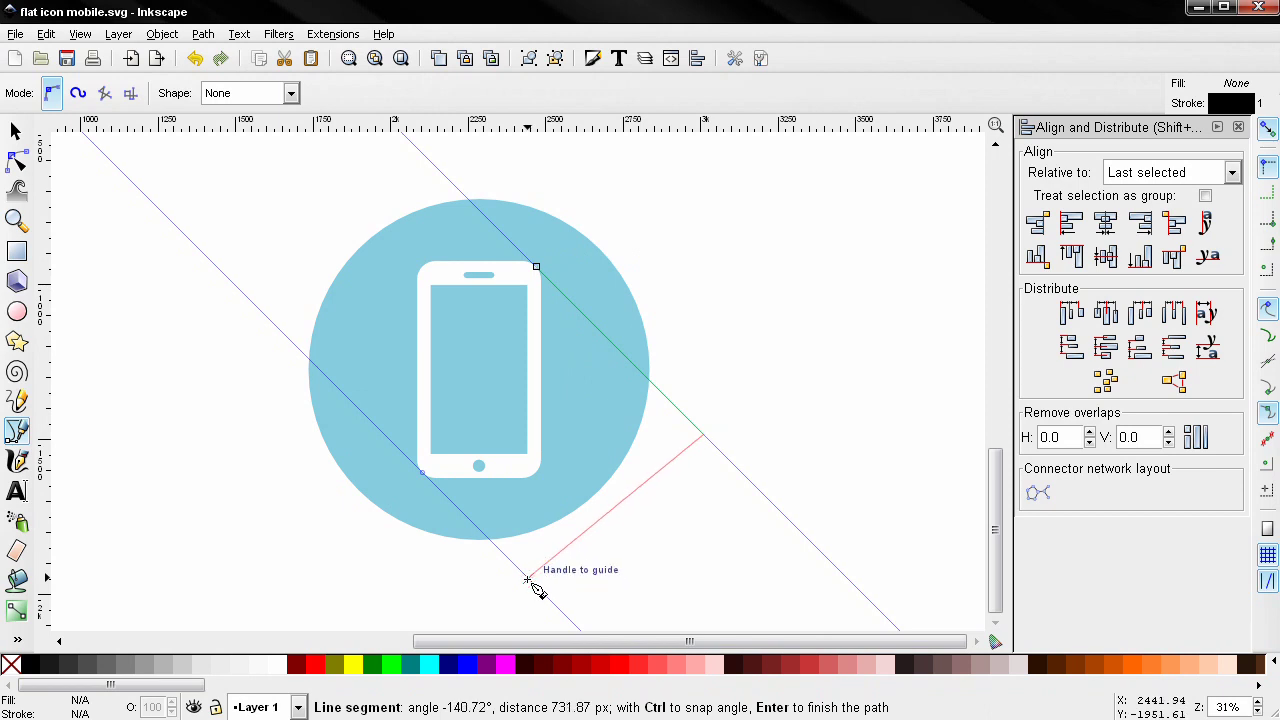
{"action": "left_click", "coordinate": [528, 579]}
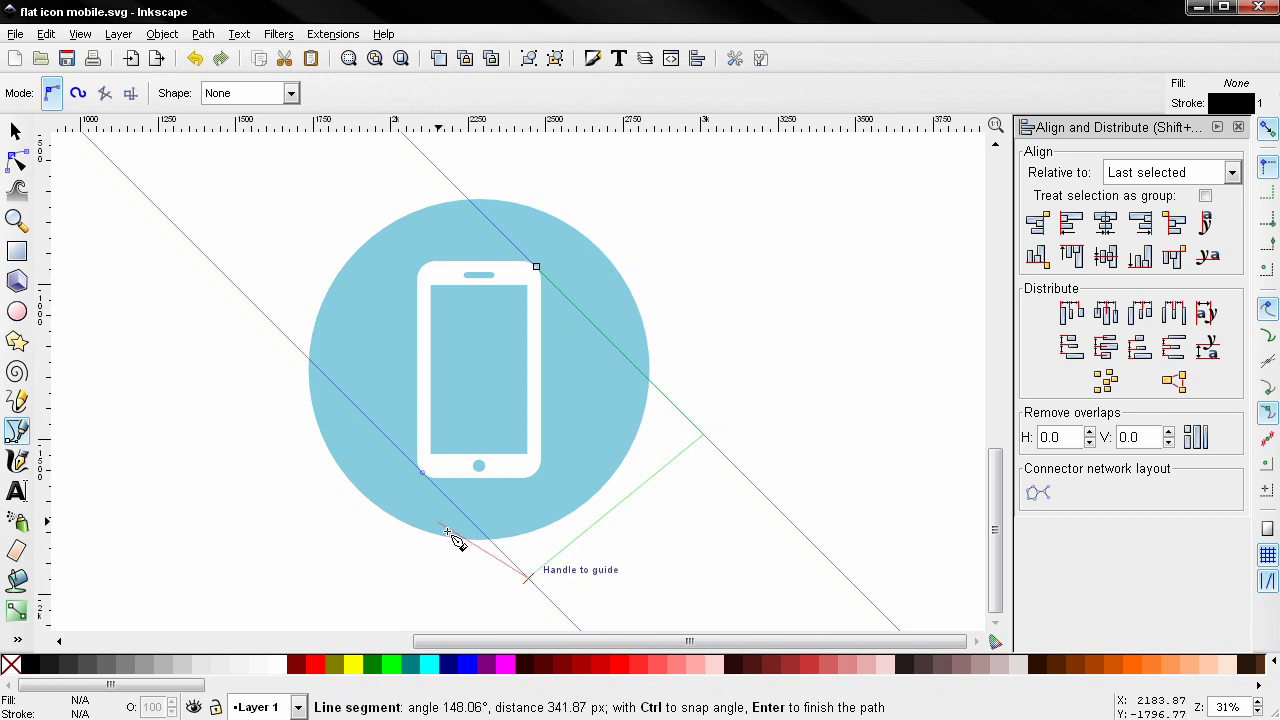
{"action": "left_click", "coordinate": [422, 472]}
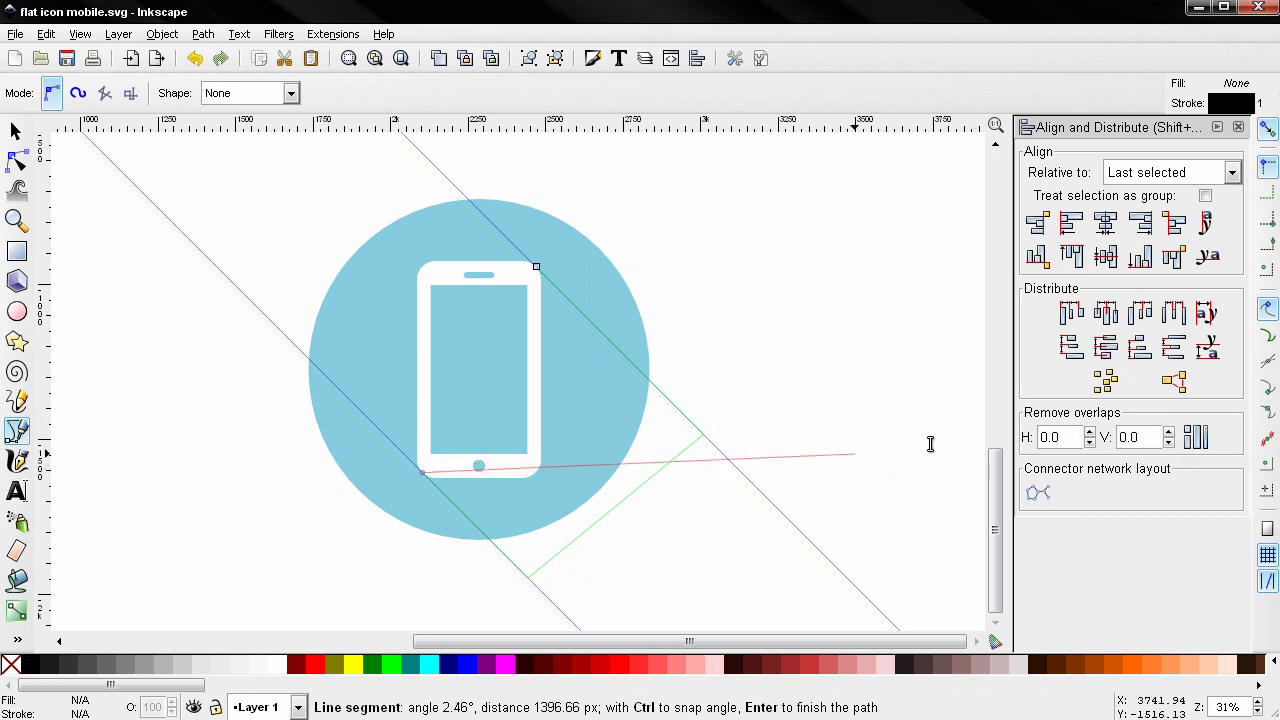
{"action": "left_click", "coordinate": [527, 476]}
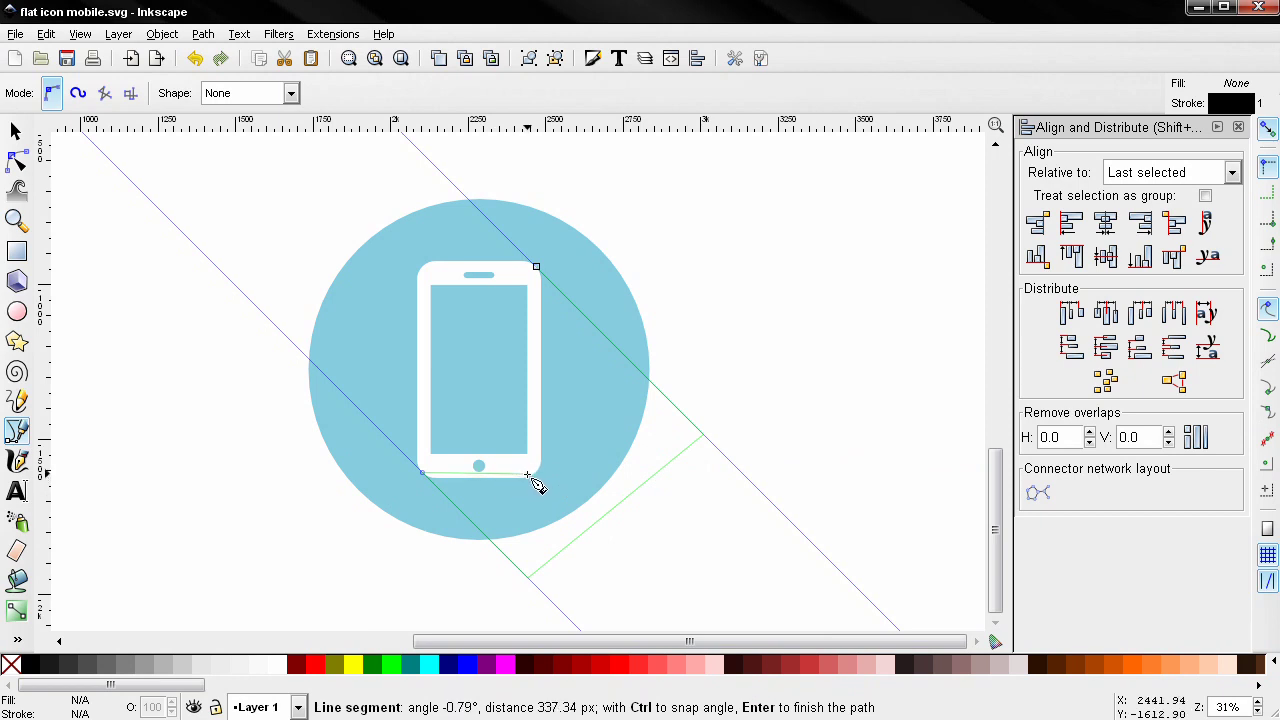
{"action": "left_click", "coordinate": [537, 438]}
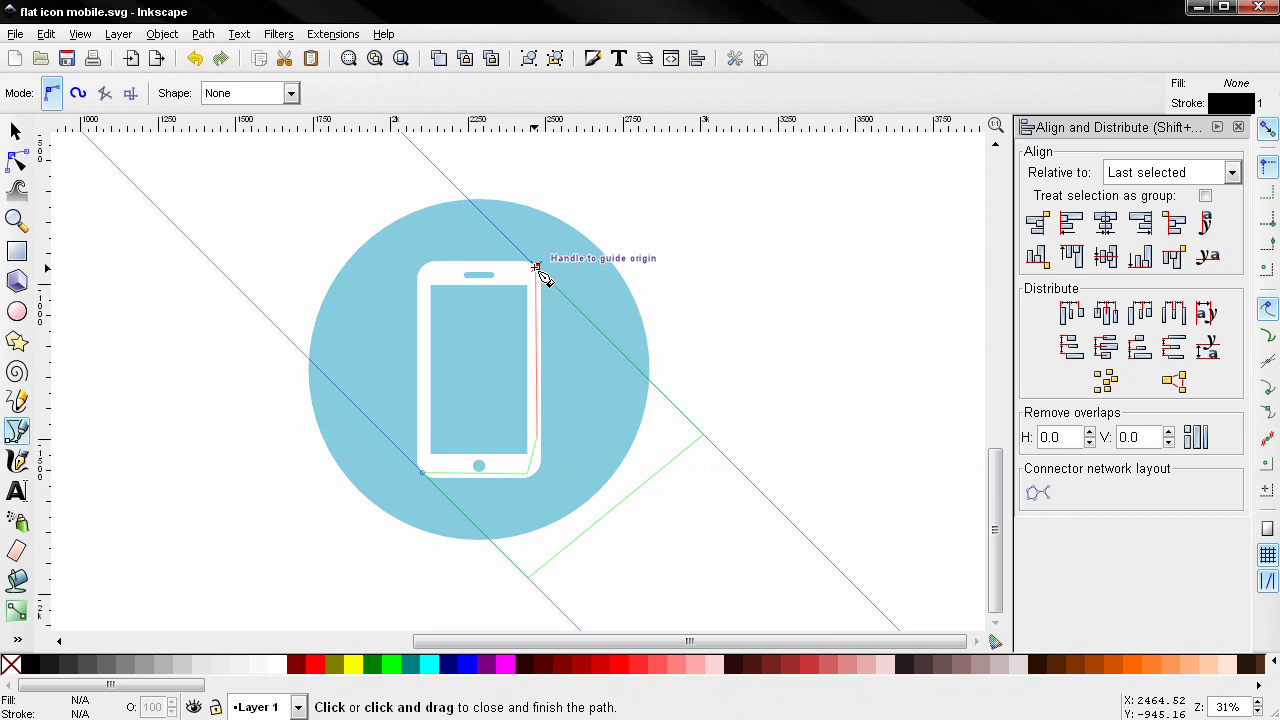
{"action": "left_click", "coordinate": [537, 268]}
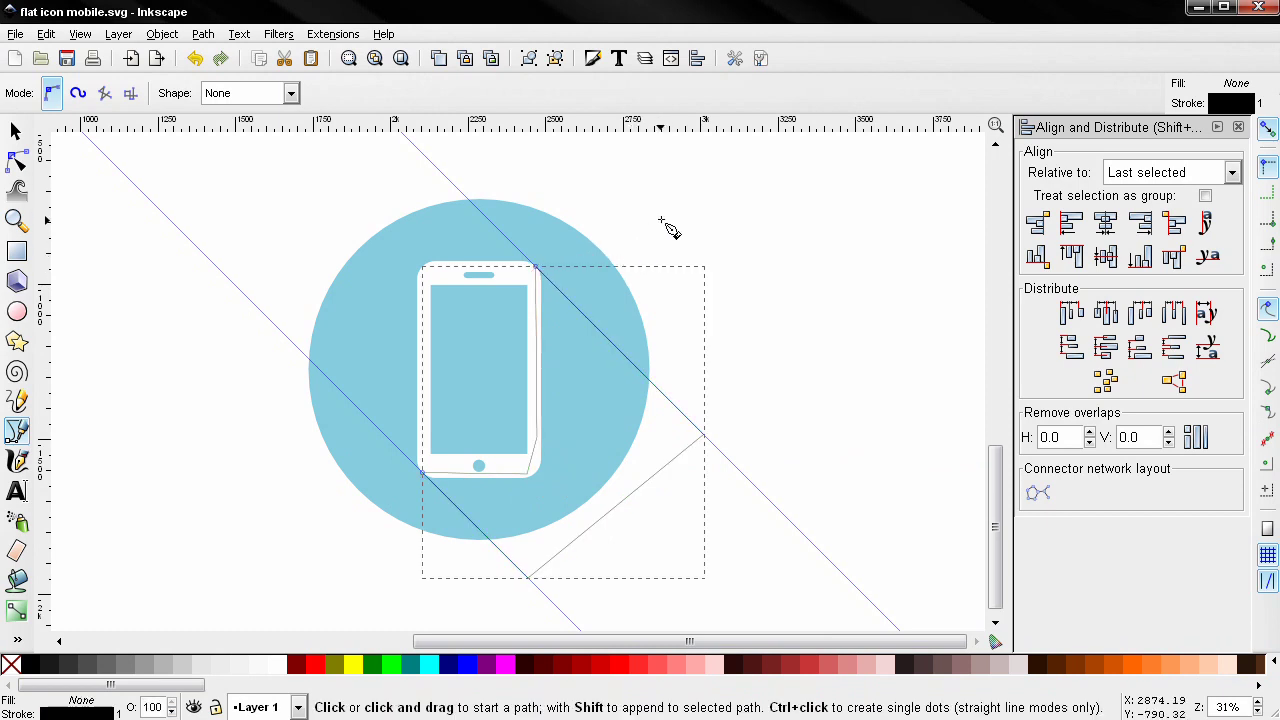
Remove the shadow path's stroke and give it a flat black fill (000000ff)
{"action": "left_click", "coordinate": [592, 58]}
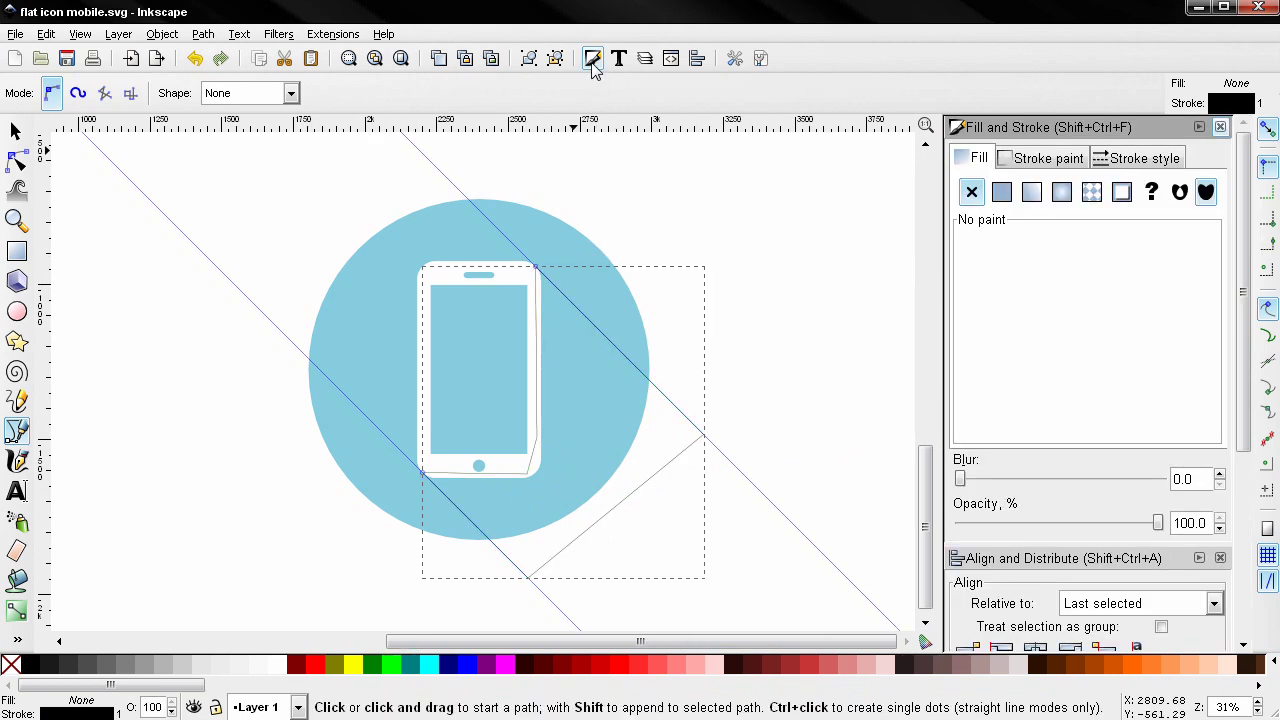
{"action": "left_click", "coordinate": [1038, 165]}
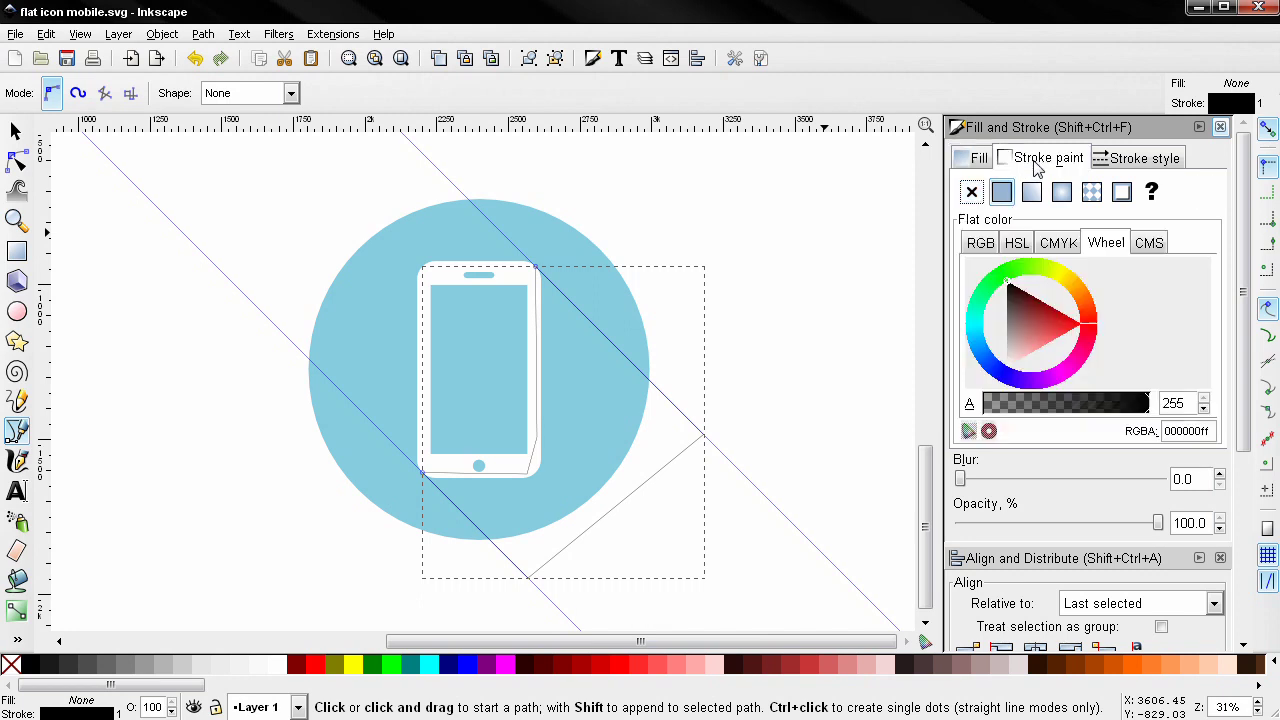
{"action": "left_click", "coordinate": [976, 161]}
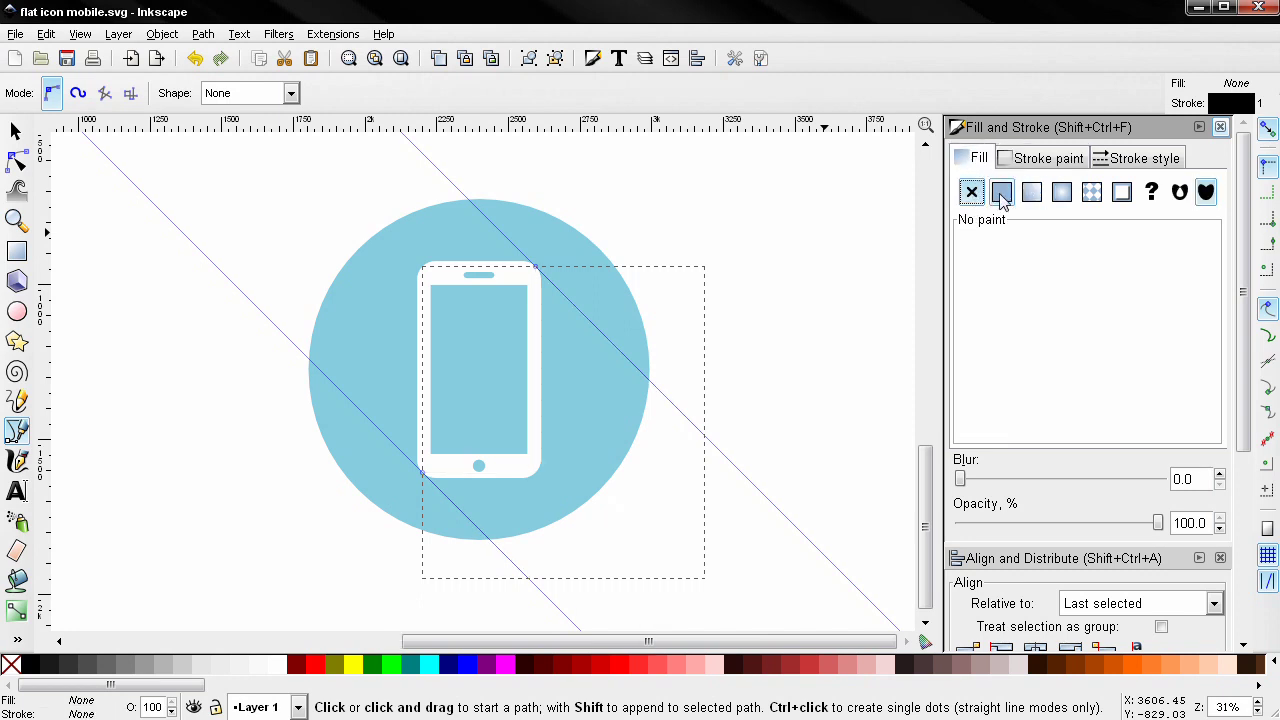
{"action": "left_click", "coordinate": [1002, 193]}
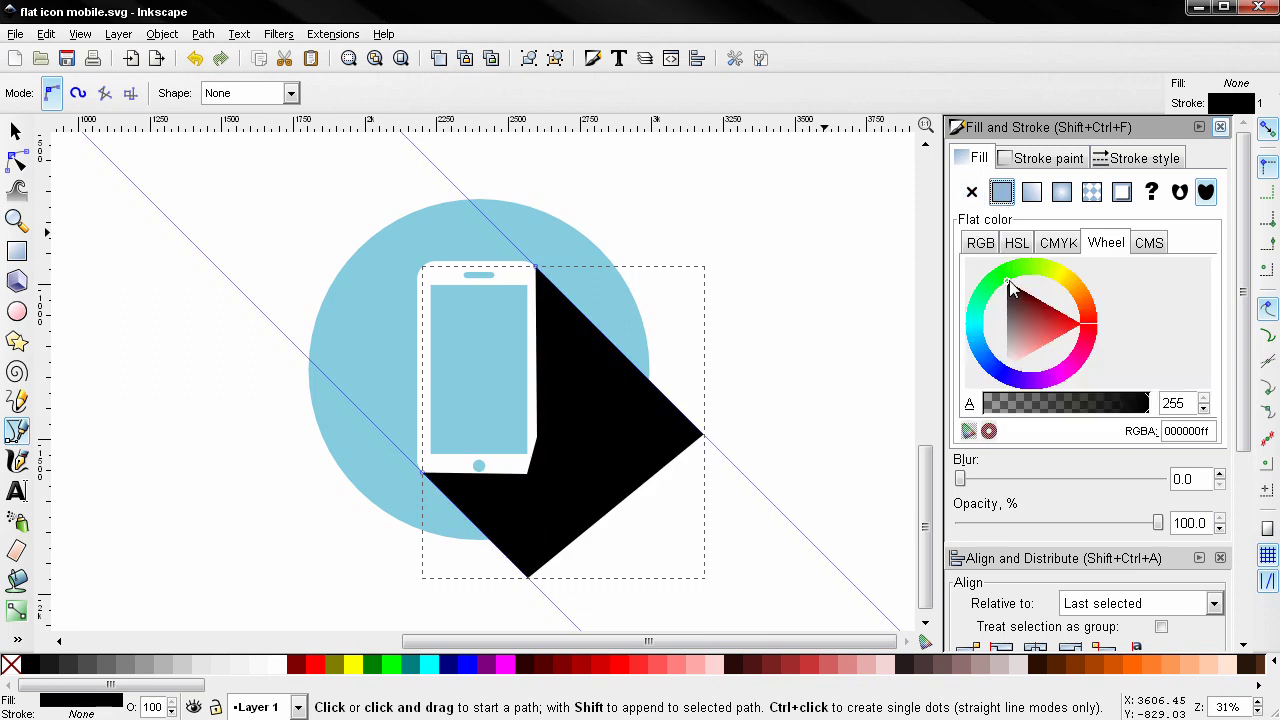
{"action": "left_click_drag", "start_coordinate": [1009, 291], "coordinate": [1002, 275]}
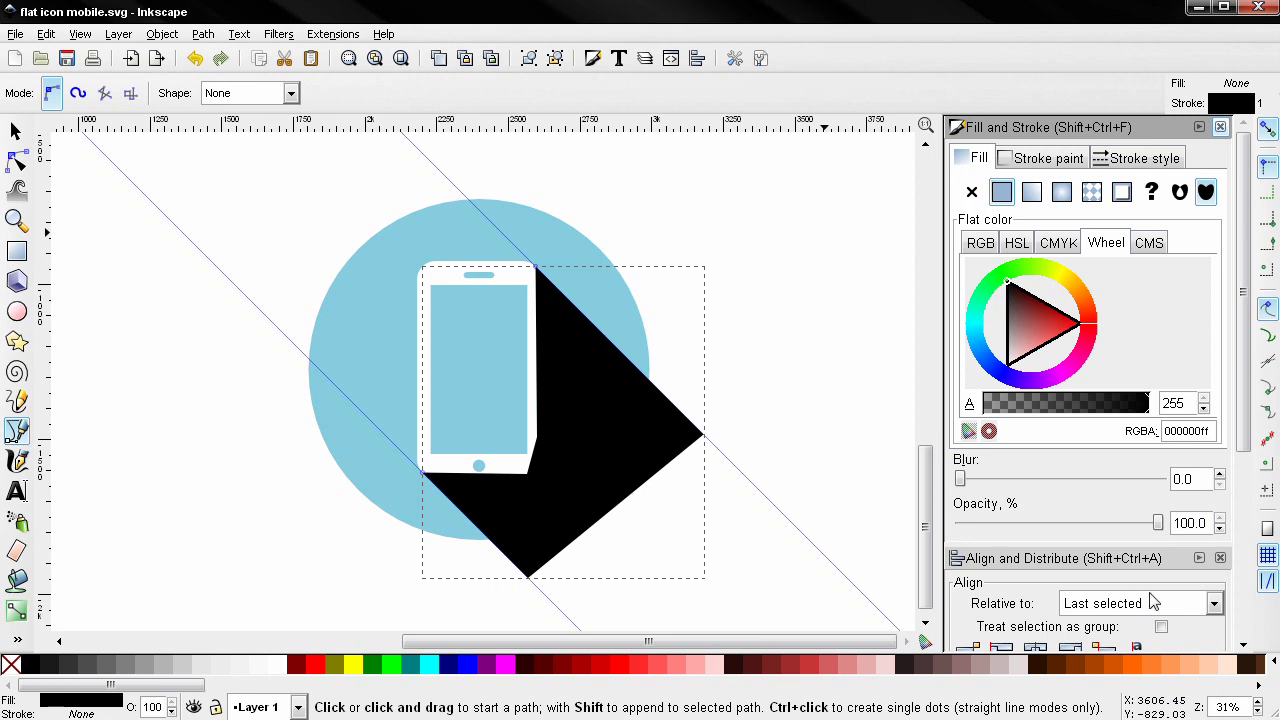
Set the shadow's opacity to 30% and lower it in the stacking order to sit behind the phone
{"action": "left_click_drag", "start_coordinate": [1174, 522], "coordinate": [1191, 522]}
{"action": "type", "text": "30"}
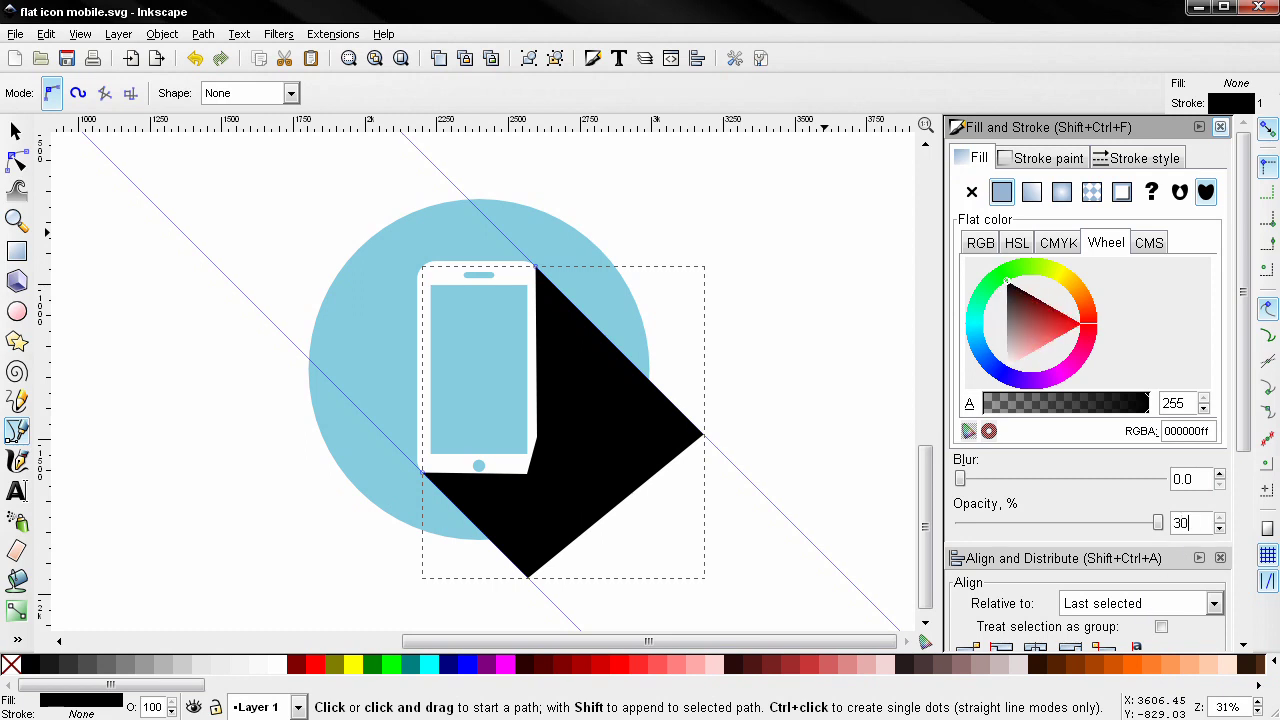
{"action": "key", "text": "Return"}
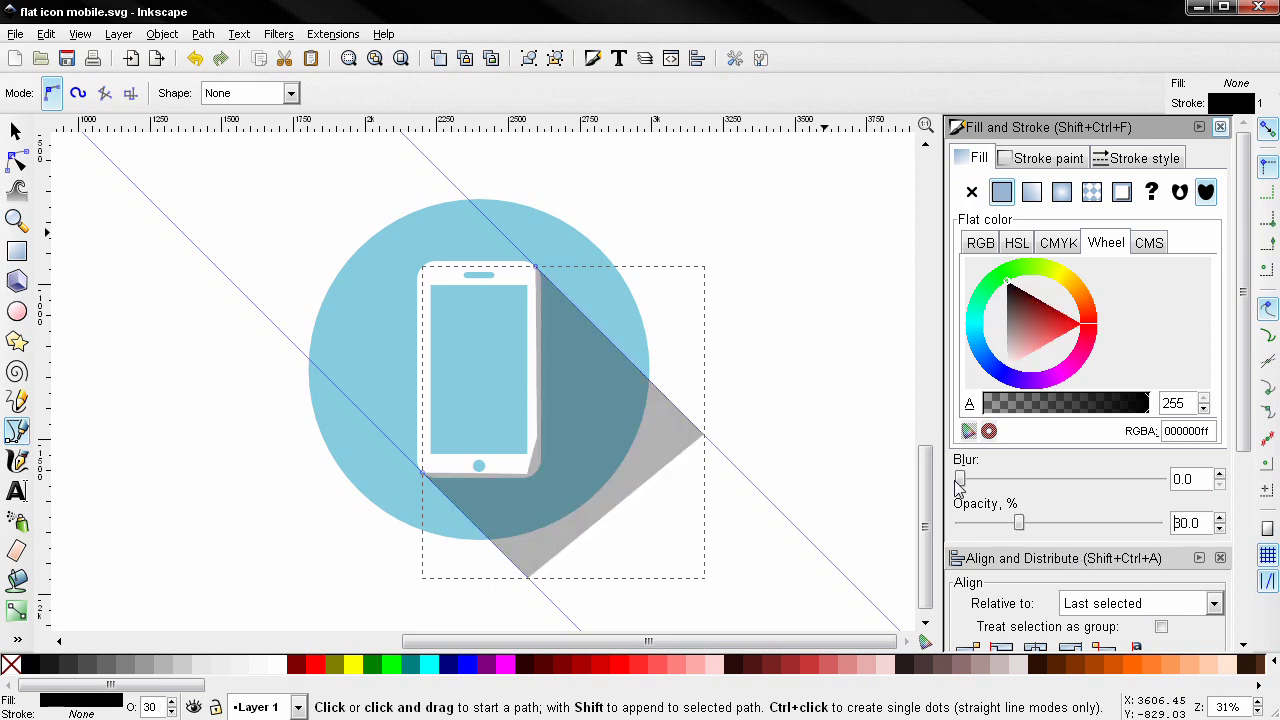
{"action": "left_click", "coordinate": [16, 131]}
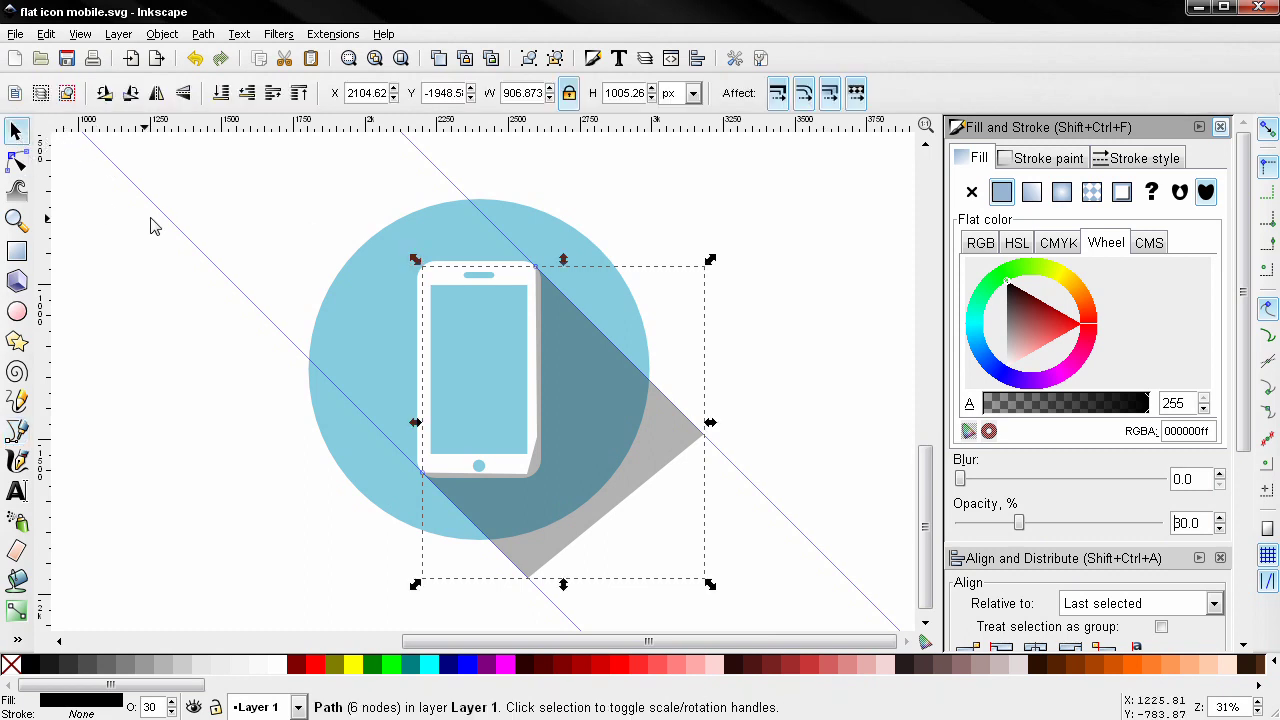
{"action": "left_click", "coordinate": [244, 102]}
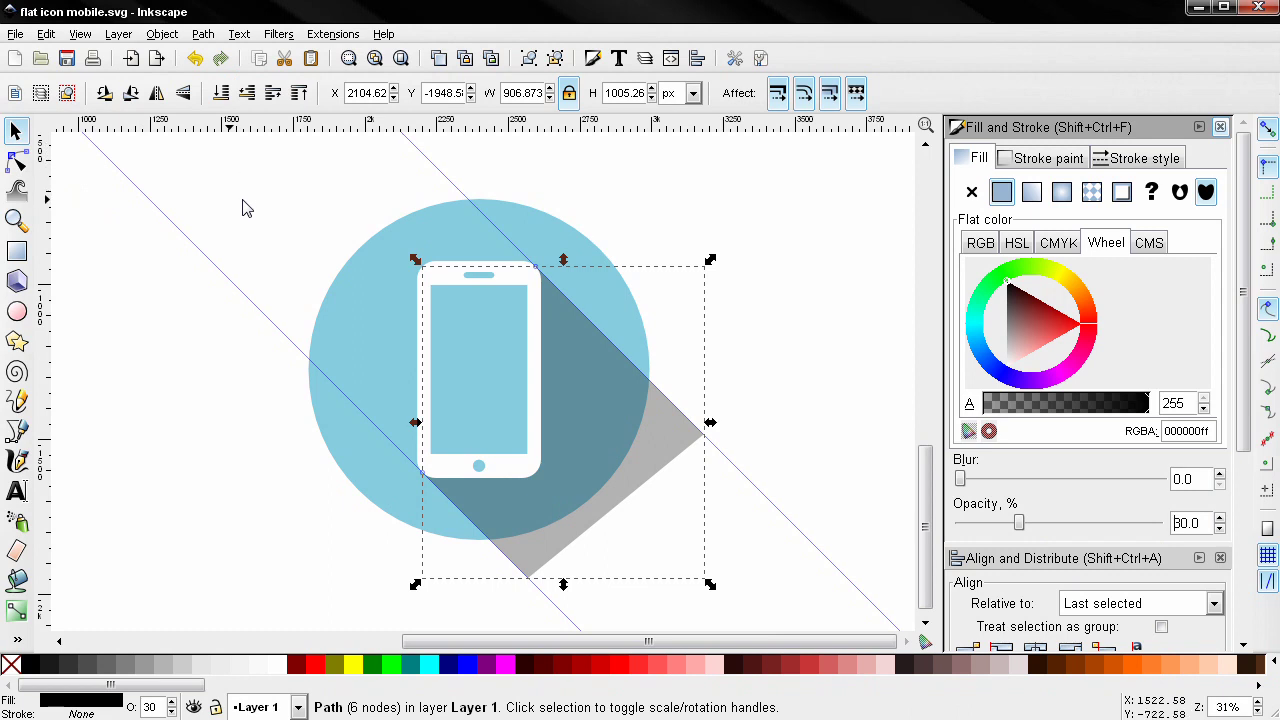
Duplicate the blue circle and raise the copy to the top of the stacking order
{"action": "left_click", "coordinate": [353, 302]}
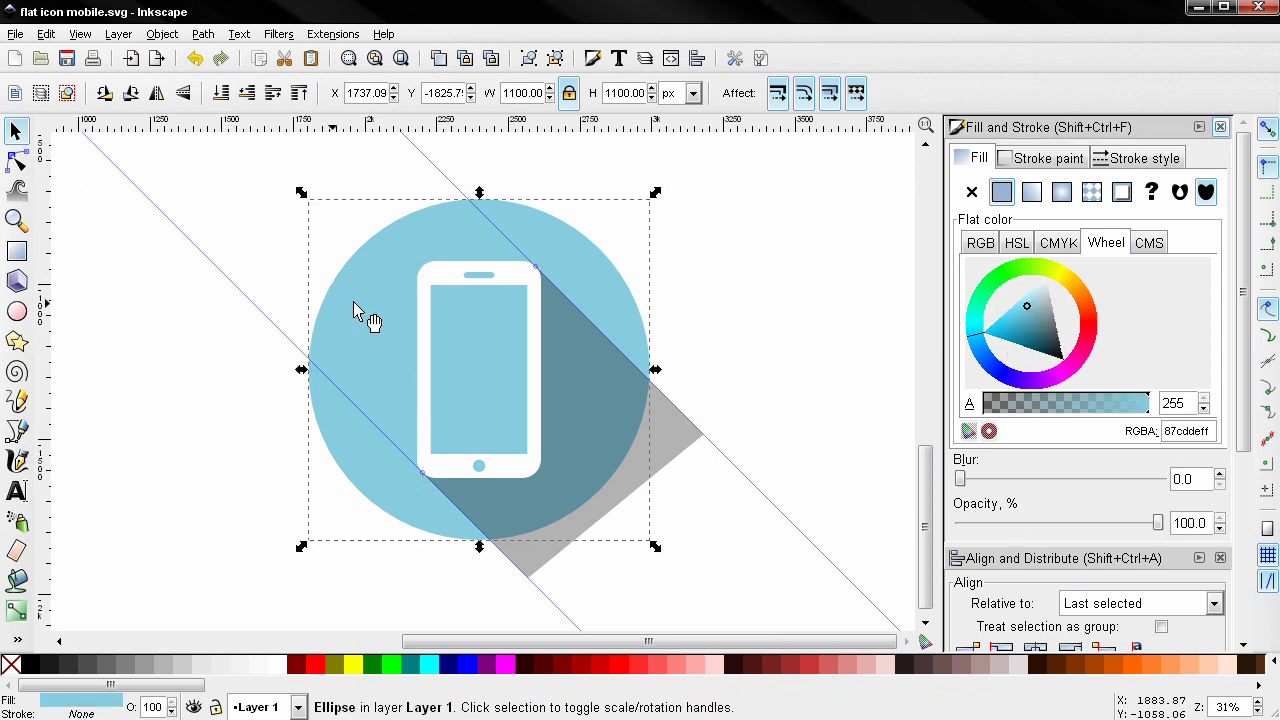
{"action": "key", "text": "Home"}
{"action": "left_click", "coordinate": [353, 302], "text": "ctrl"}
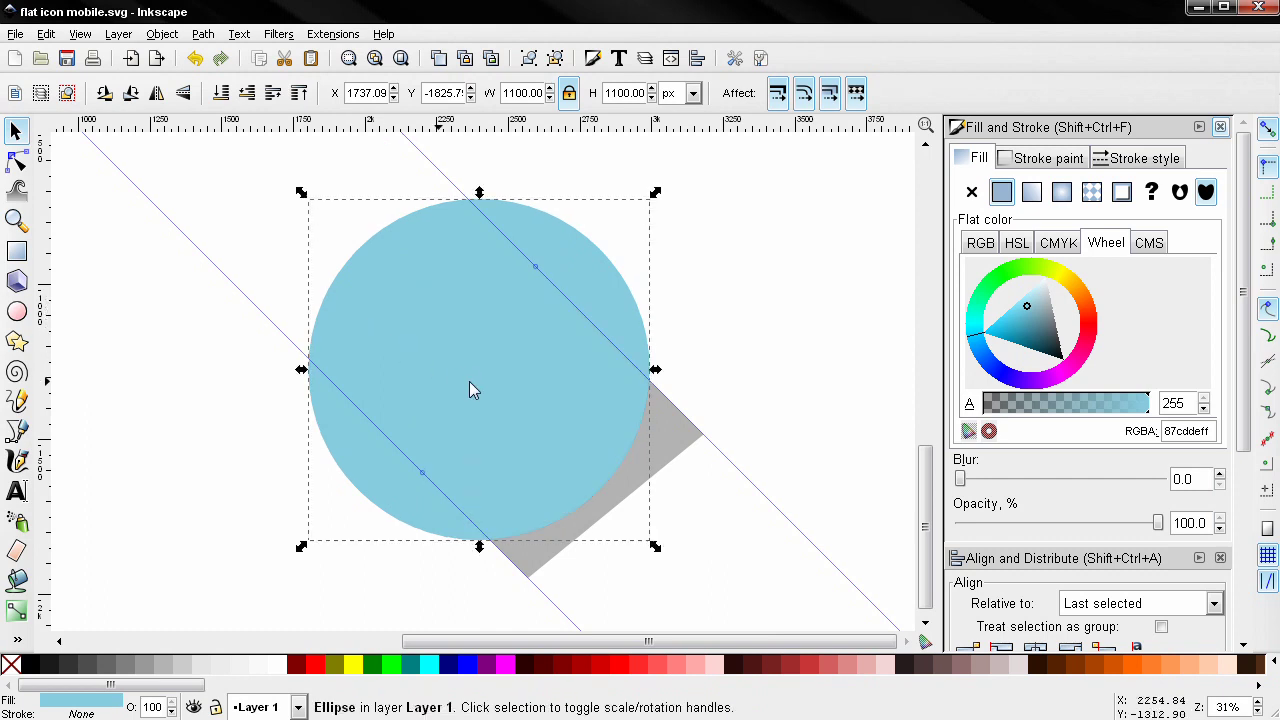
Clip the long shadow to the duplicated circle and clear the selection
{"action": "left_click", "coordinate": [677, 452], "text": "shift"}
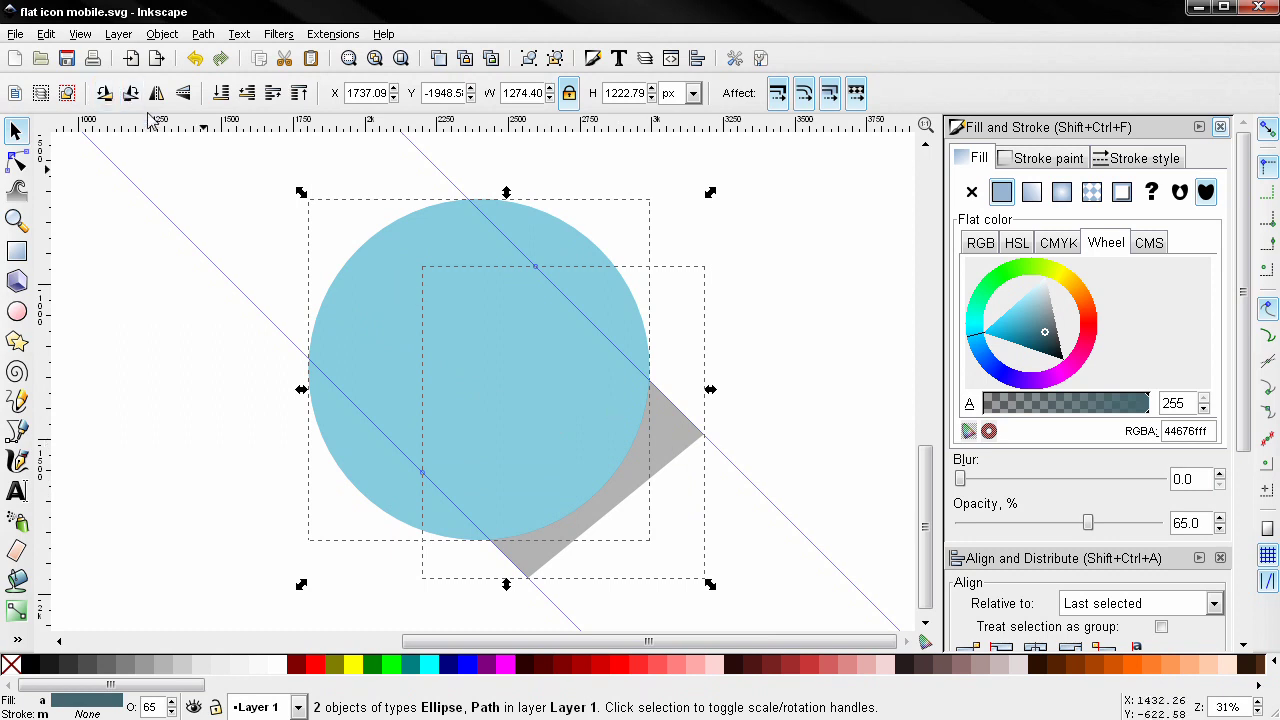
{"action": "left_click", "coordinate": [160, 36]}
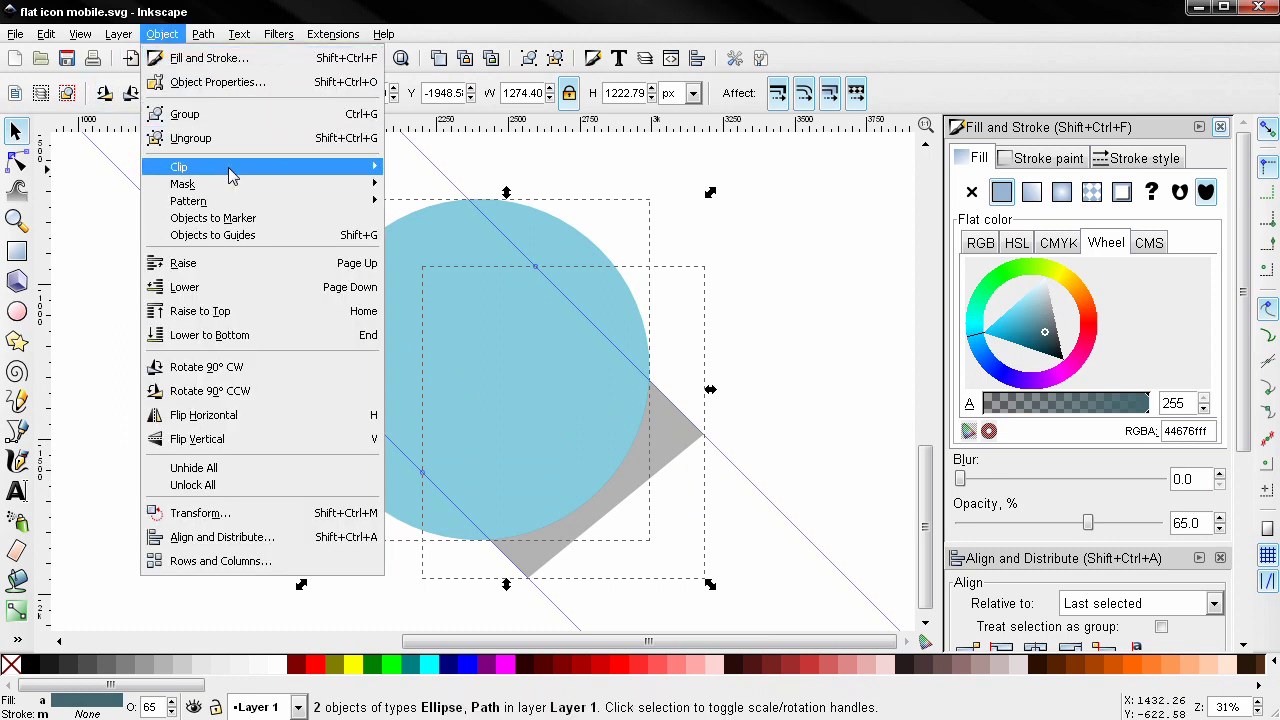
{"action": "left_click", "coordinate": [418, 170]}
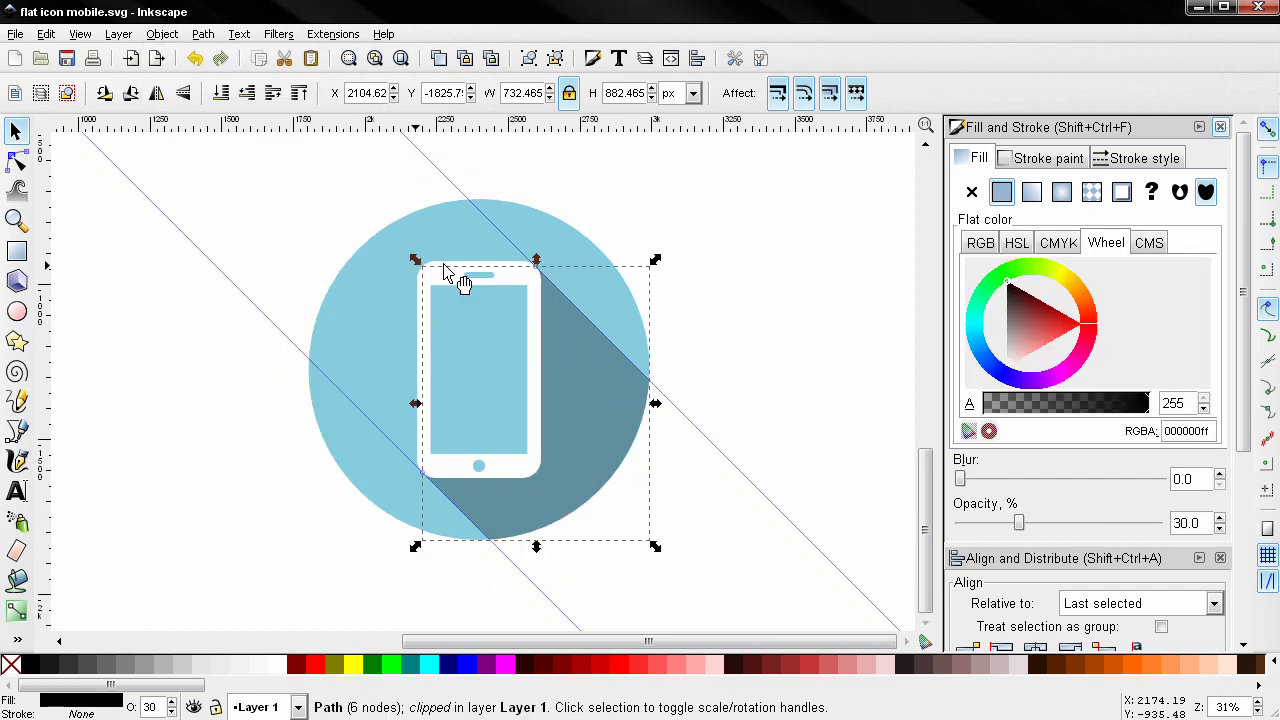
{"action": "left_click", "coordinate": [739, 404]}
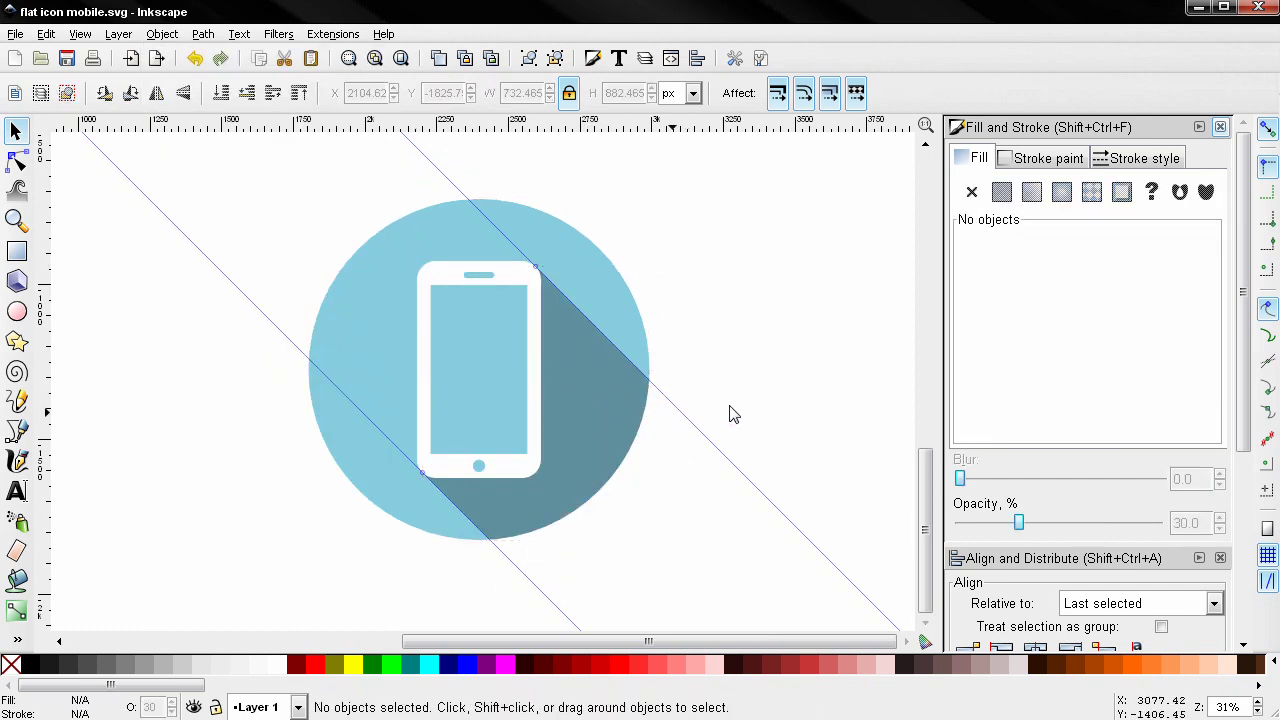
Remove both -45 degree guides from the canvas
{"action": "left_click_drag", "start_coordinate": [725, 278], "coordinate": [269, 326]}
{"action": "left_click_drag", "start_coordinate": [108, 350], "coordinate": [44, 356]}
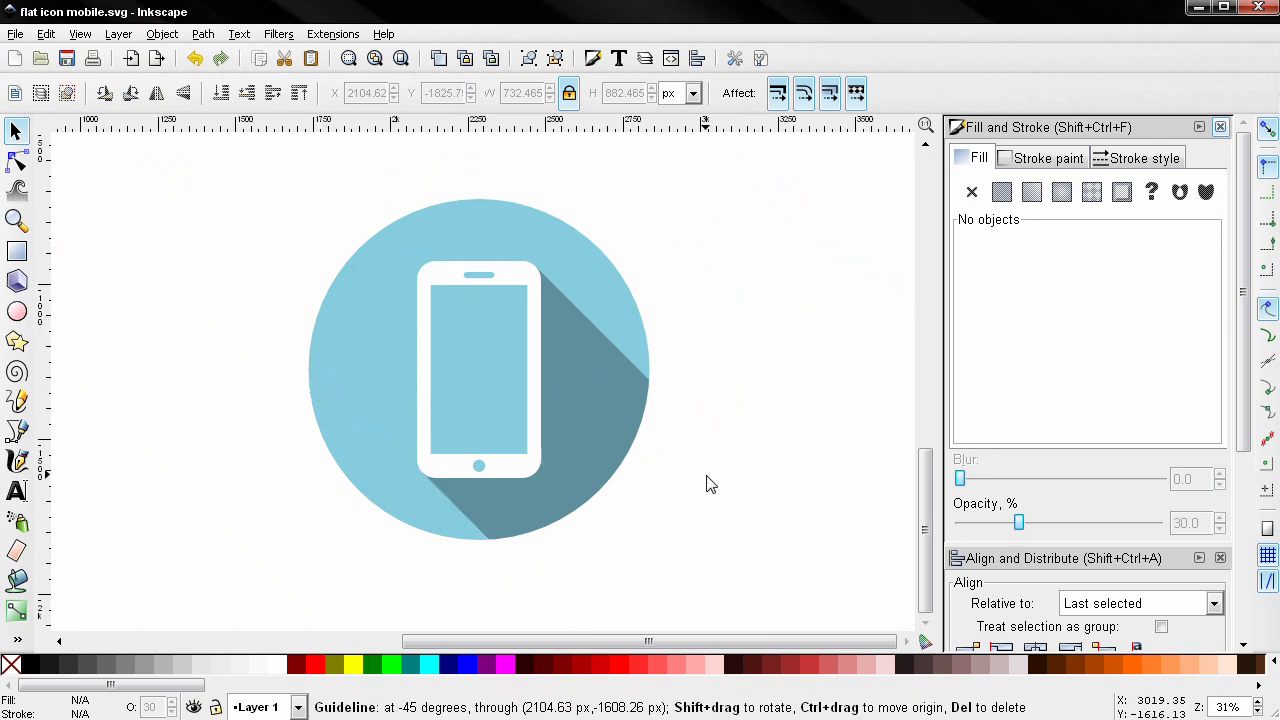
{"action": "left_click_drag", "start_coordinate": [709, 477], "coordinate": [697, 464]}
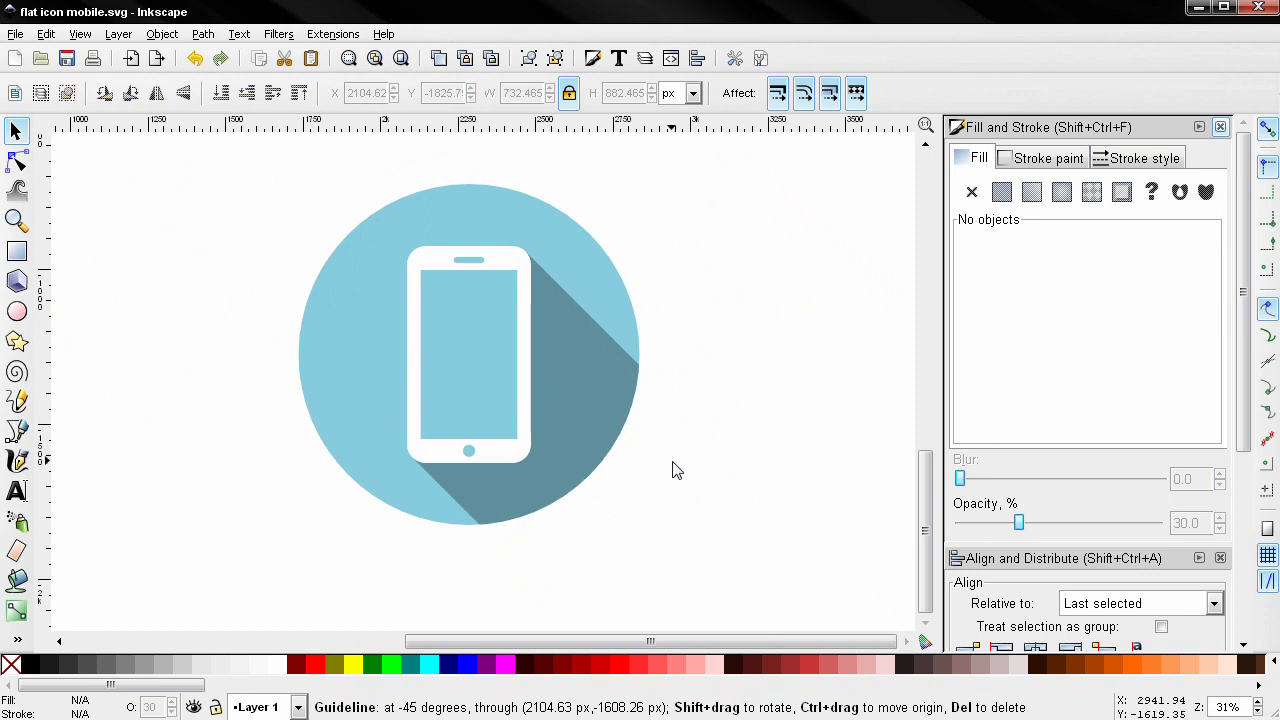
Try changing the shadow's angle by moving its two outer nodes up and to the right, and undo the move
{"action": "left_click", "coordinate": [17, 160]}
{"action": "left_click", "coordinate": [618, 422]}
{"action": "left_click", "coordinate": [592, 416]}
{"action": "left_click", "coordinate": [695, 420]}
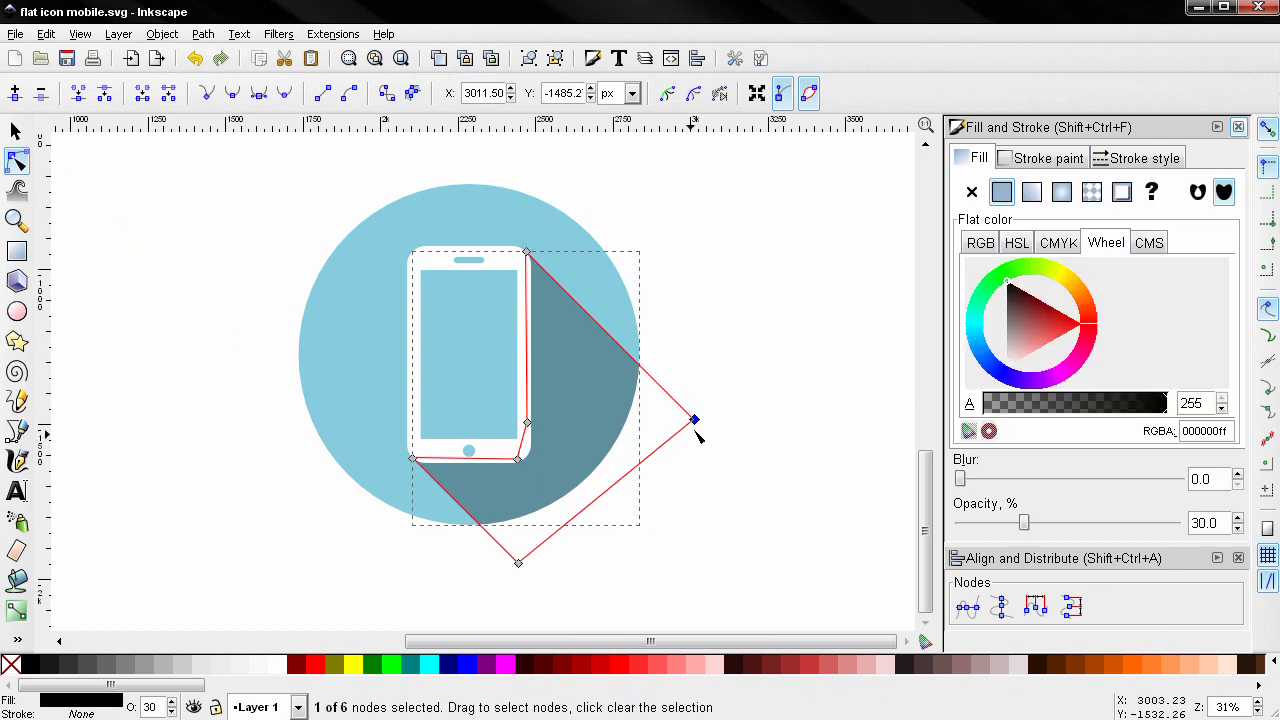
{"action": "left_click", "coordinate": [518, 564], "text": "shift"}
{"action": "left_click_drag", "start_coordinate": [520, 566], "coordinate": [564, 538]}
{"action": "left_click", "coordinate": [645, 573]}
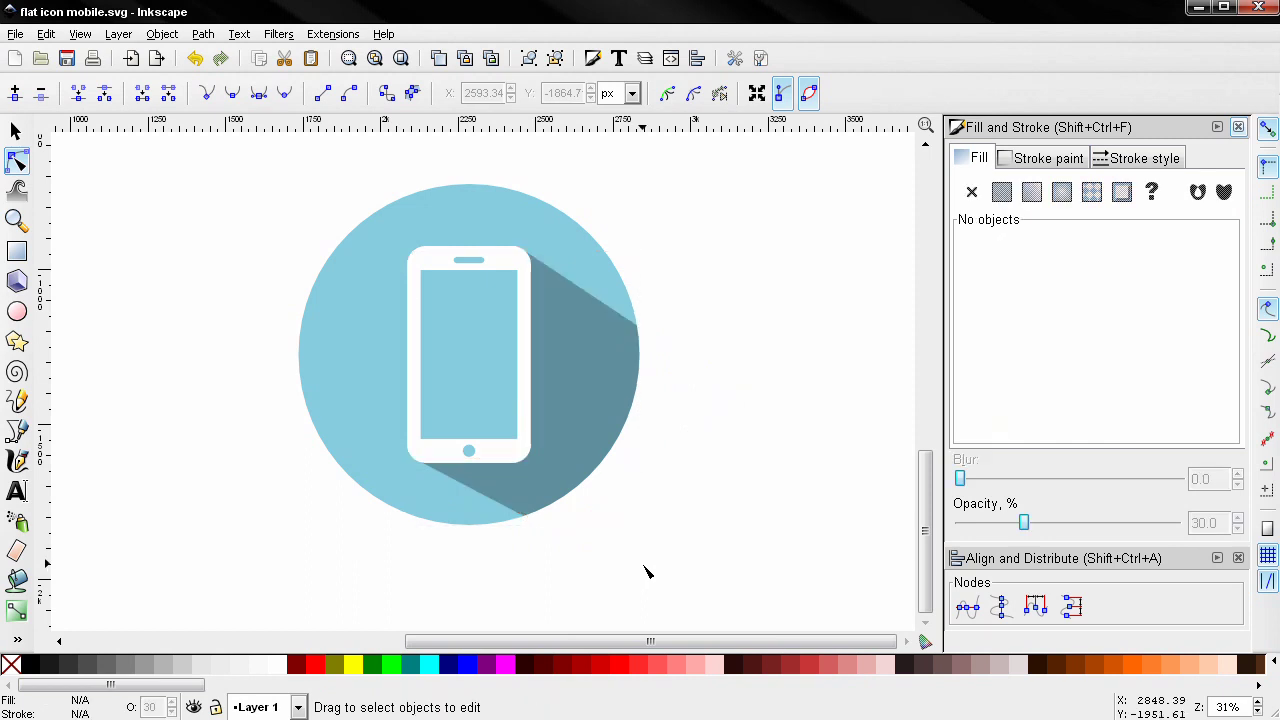
{"action": "key", "text": "ctrl+z"}
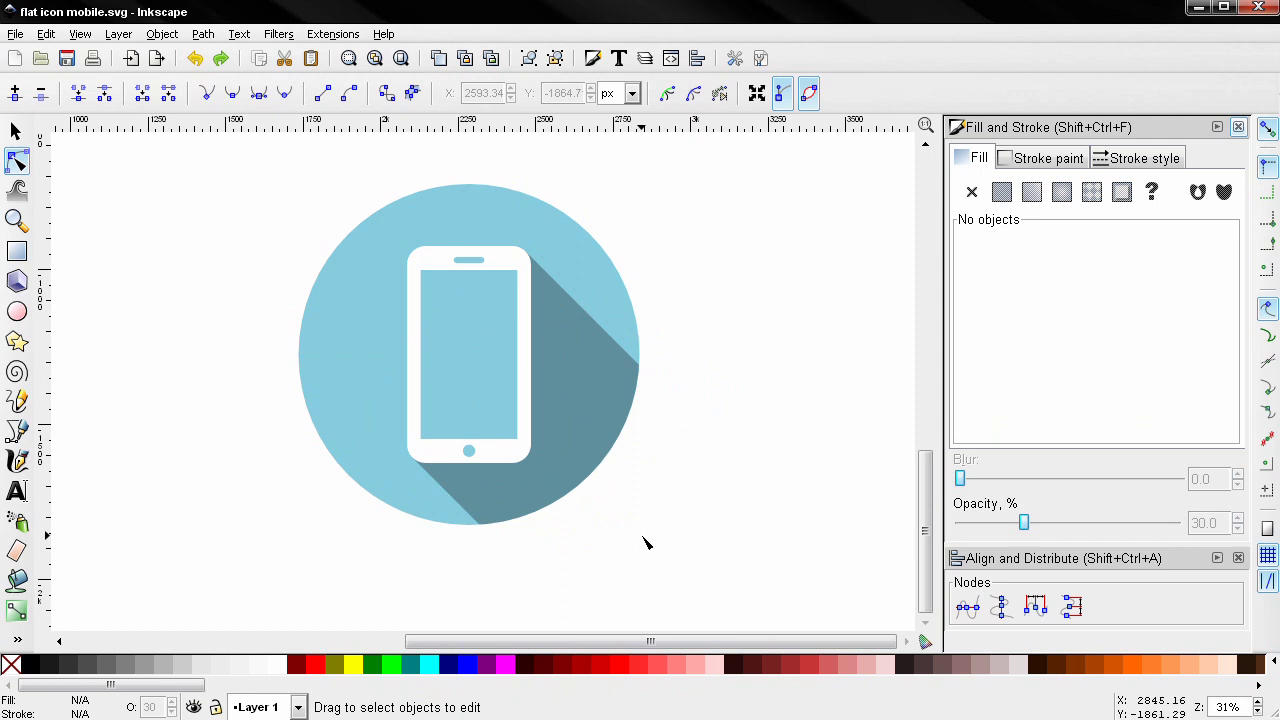
{"action": "left_click_drag", "start_coordinate": [650, 543], "coordinate": [745, 560]}
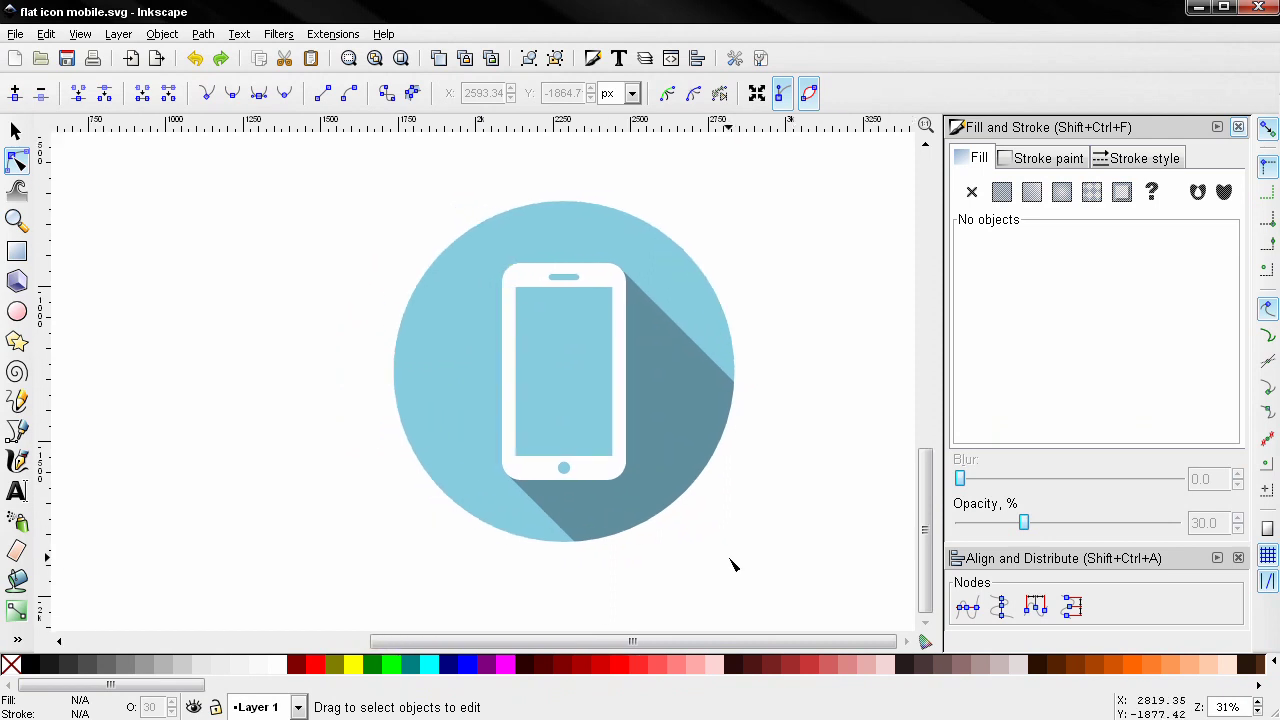